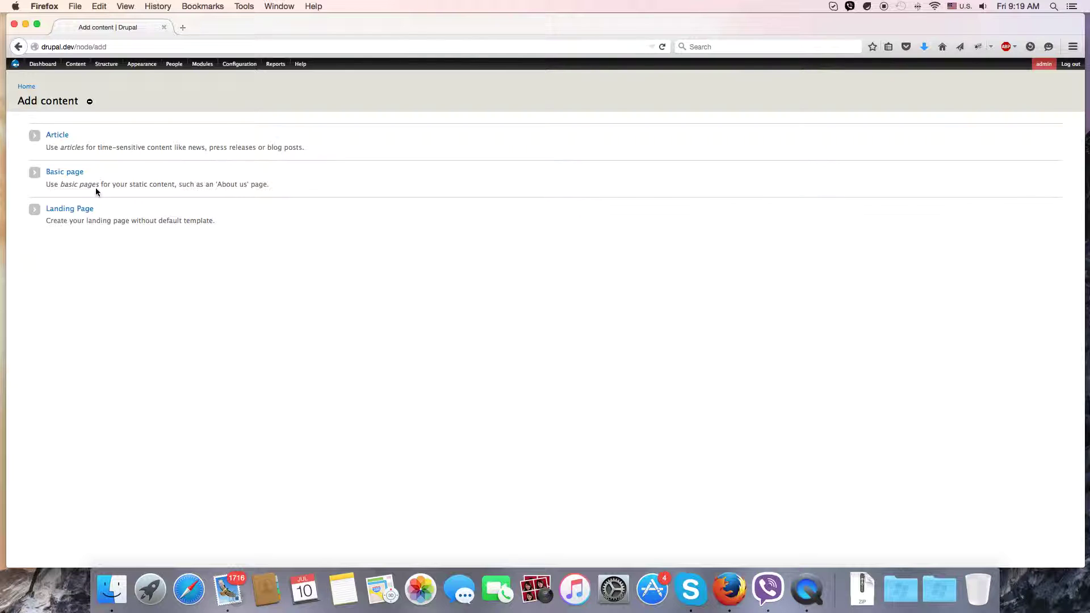
# Step: Start a new Basic page and give it the title "Demo 1"
pyautogui.click(64, 172)
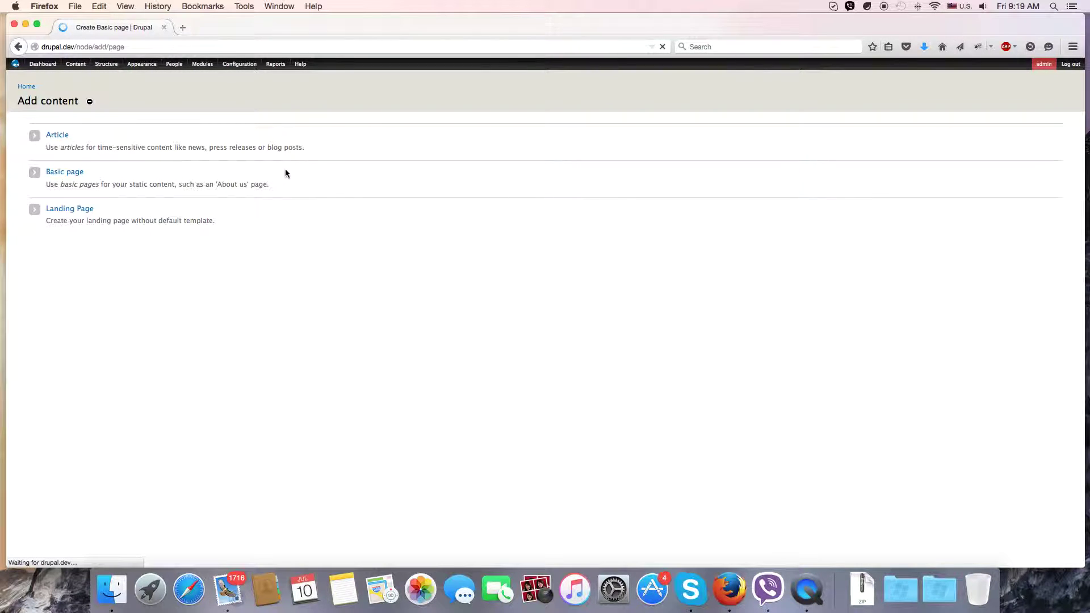
pyautogui.click(101, 148)
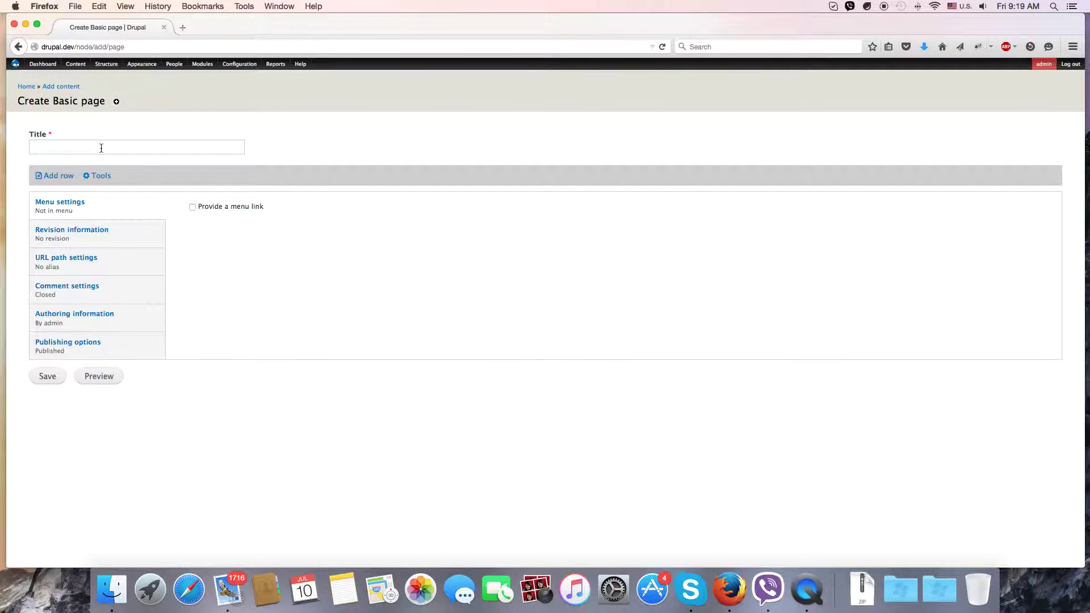
pyautogui.write('Demo 1')
# Step: Add a row to the page with a first column sized 4 for both large and medium desktops
pyautogui.click(55, 174)
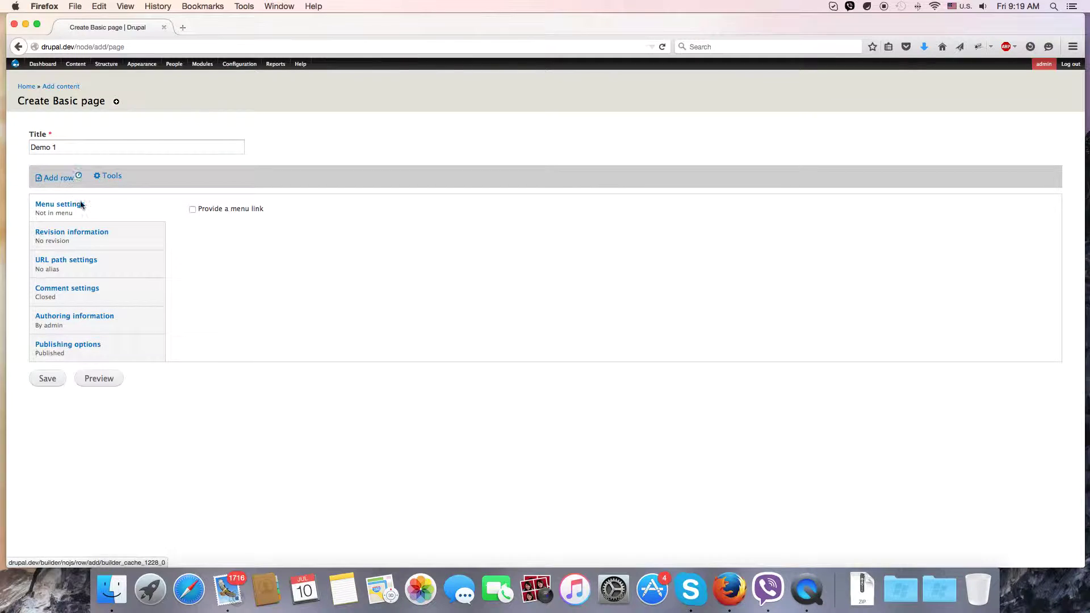
pyautogui.click(111, 178)
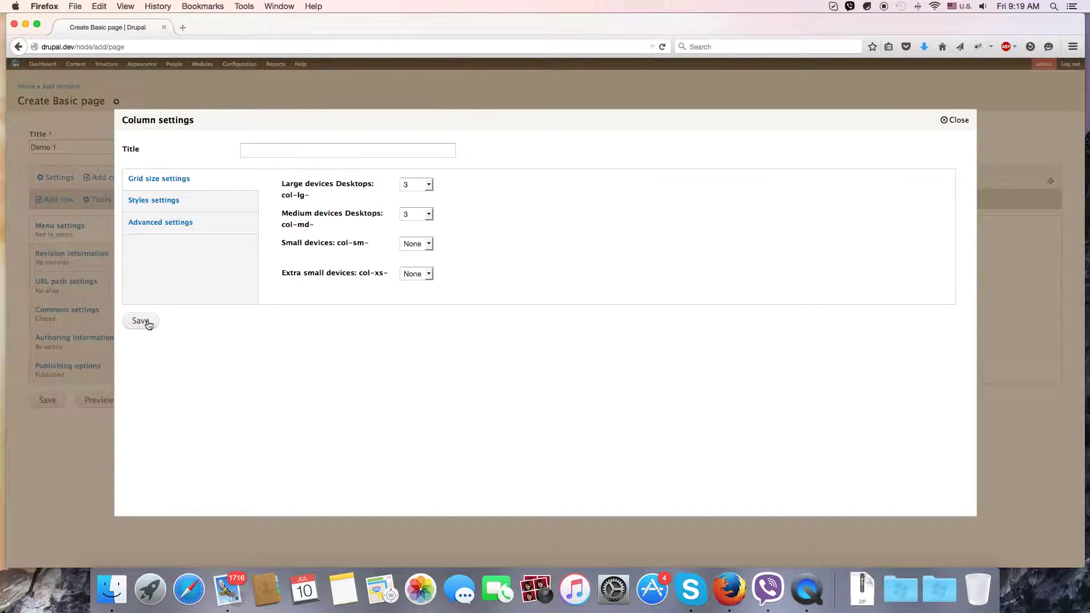
pyautogui.click(429, 185)
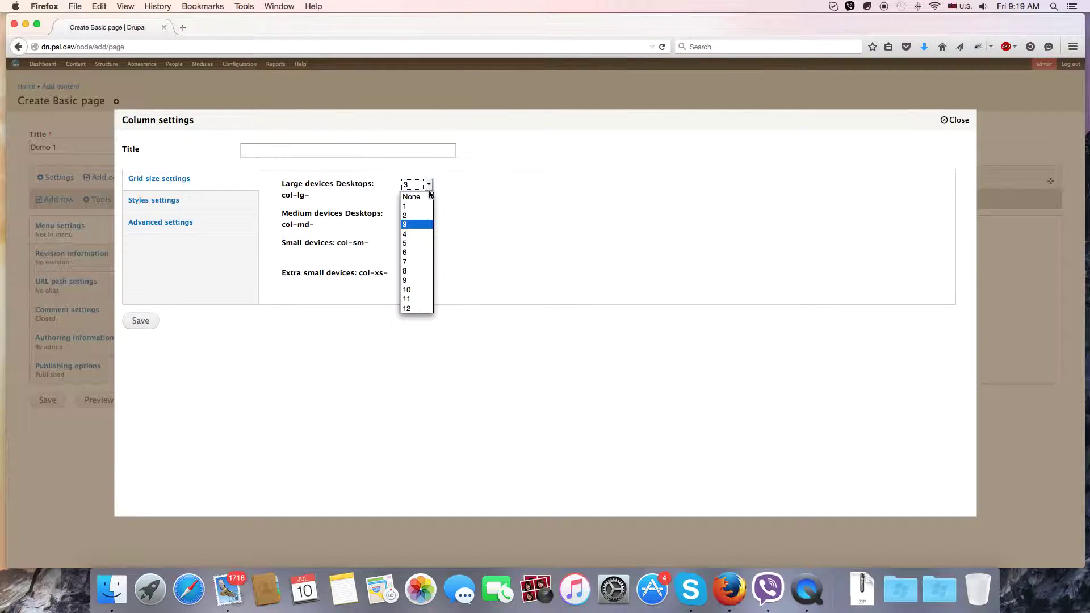
pyautogui.click(409, 234)
pyautogui.click(410, 215)
pyautogui.click(408, 264)
pyautogui.click(146, 319)
# Step: Add a second column to the row, sized 4 for both large and medium desktops
pyautogui.click(120, 178)
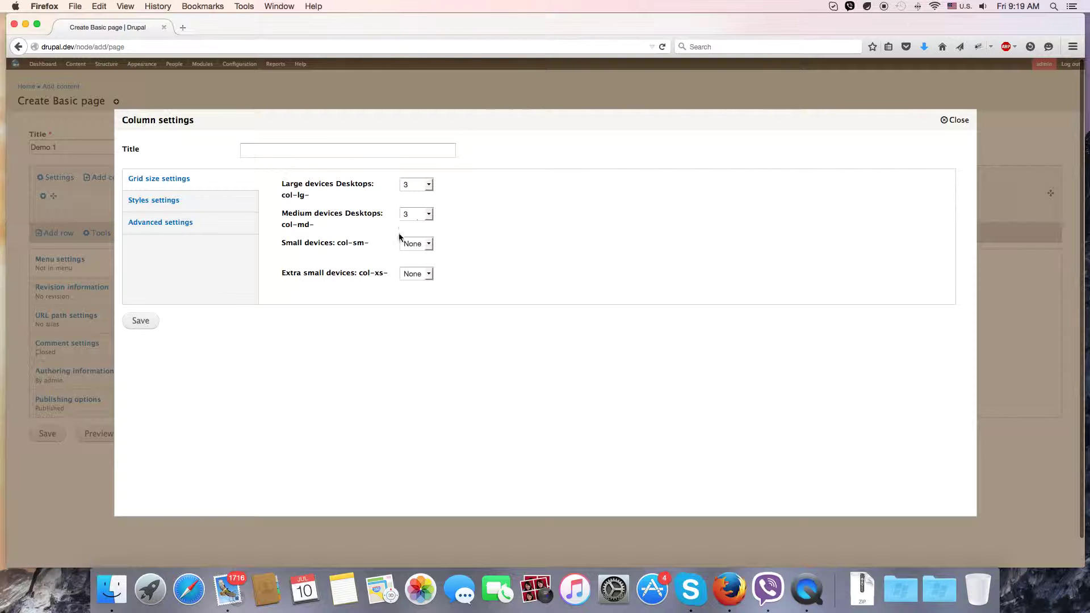
pyautogui.click(413, 186)
pyautogui.click(409, 233)
pyautogui.click(410, 215)
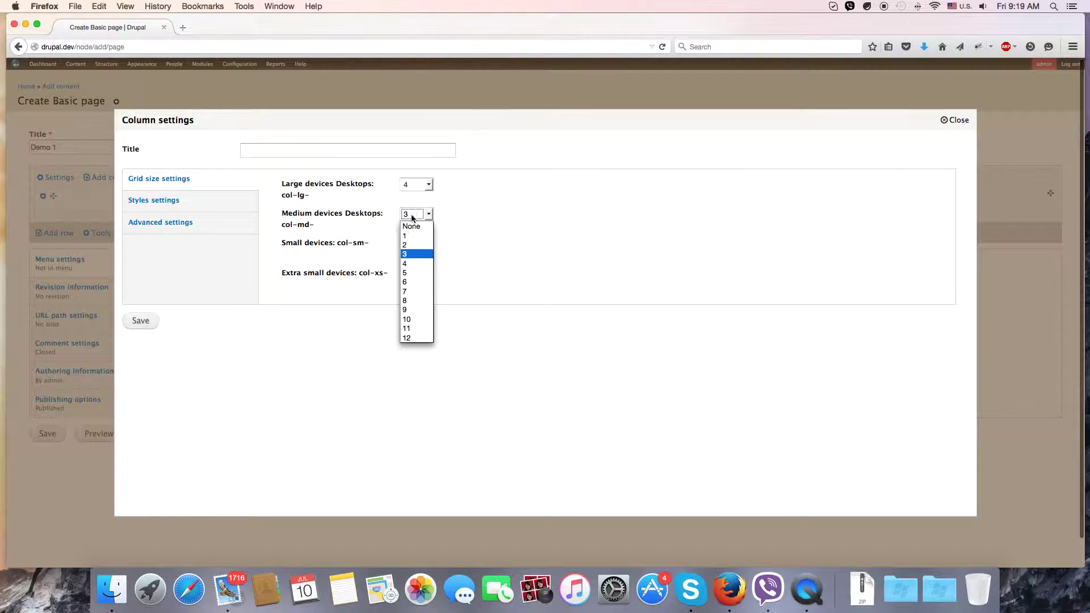
pyautogui.click(411, 263)
pyautogui.click(140, 320)
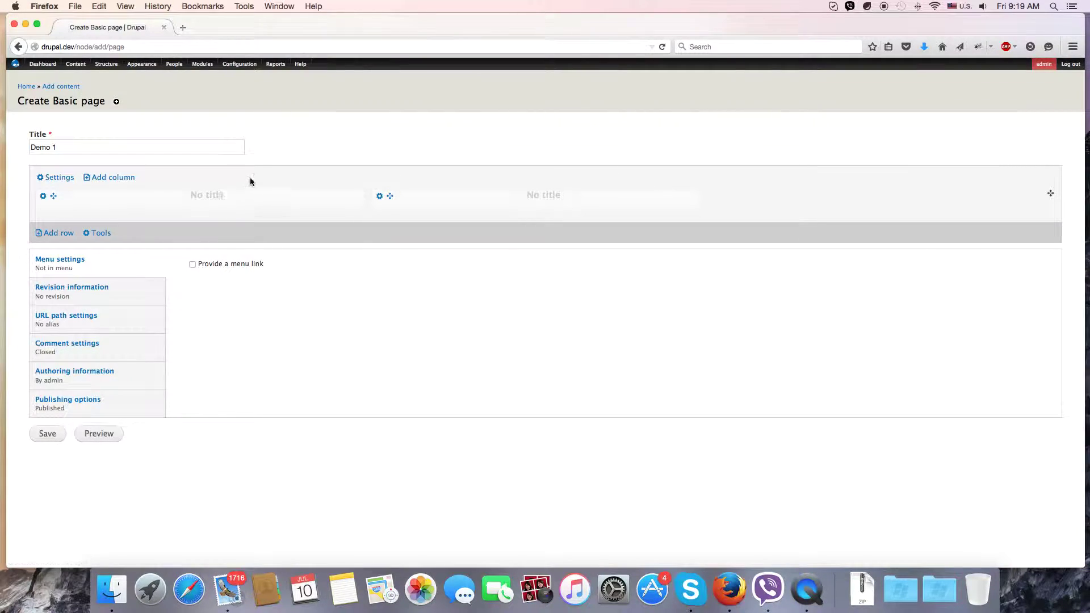
# Step: Add a third column to the row, sized 4 for both large and medium desktops
pyautogui.click(136, 178)
pyautogui.click(414, 186)
pyautogui.click(410, 234)
pyautogui.click(413, 215)
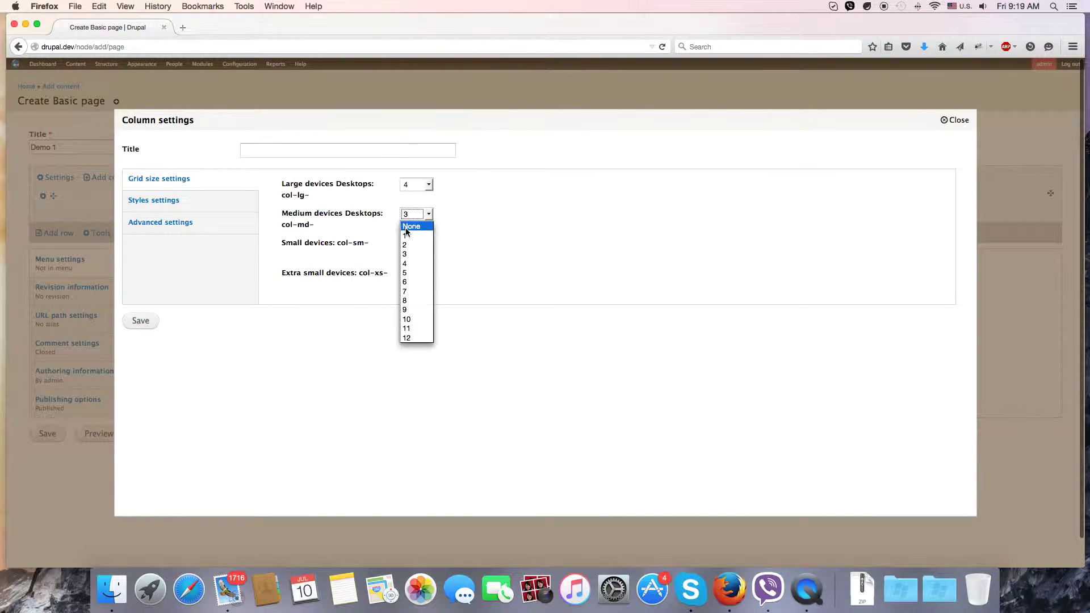
pyautogui.click(411, 263)
pyautogui.click(136, 321)
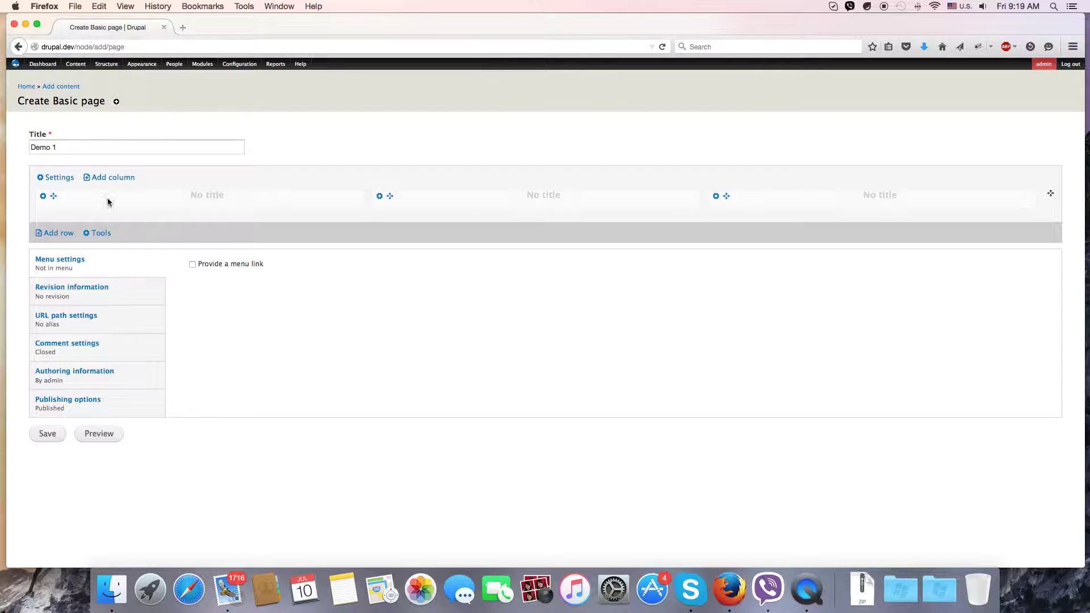
# Step: Insert the image portfolio-08a.jpg from the Desktop folder images_examples into the row's first column
pyautogui.click(45, 198)
pyautogui.click(75, 203)
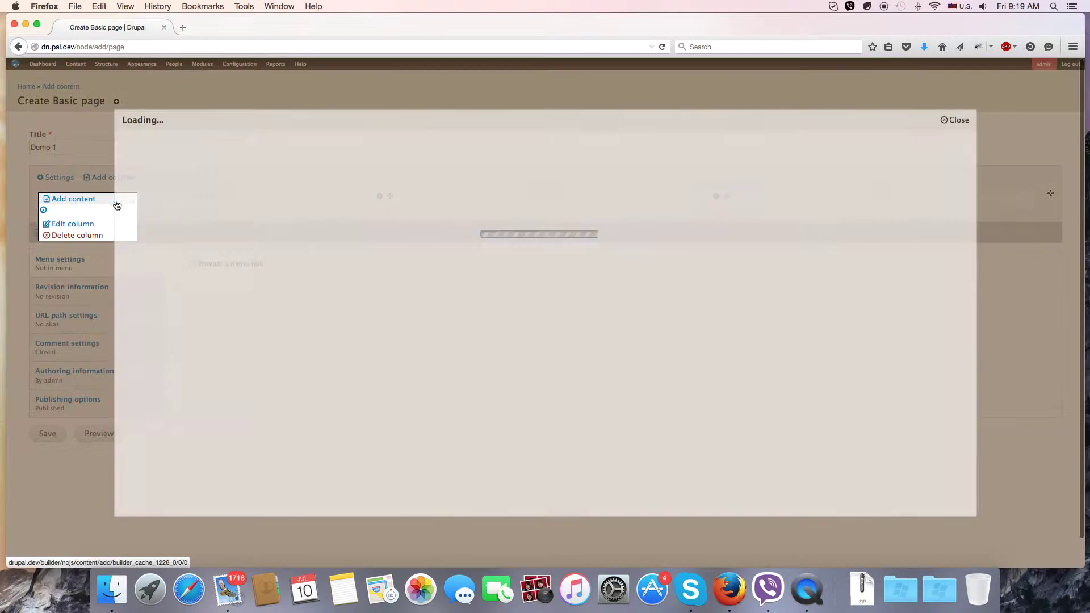
pyautogui.click(161, 219)
pyautogui.click(317, 170)
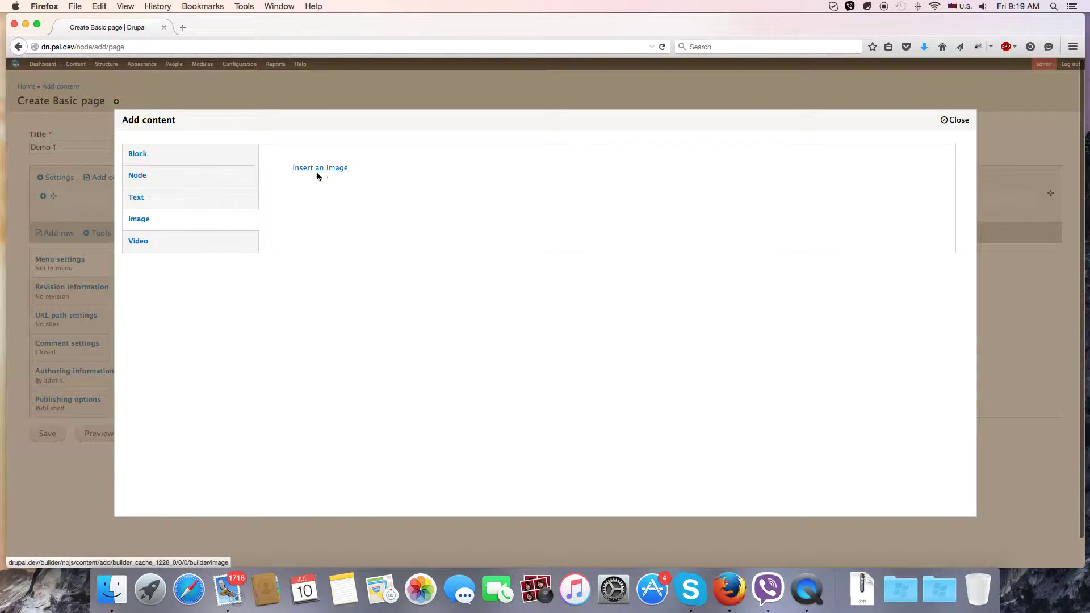
pyautogui.click(280, 183)
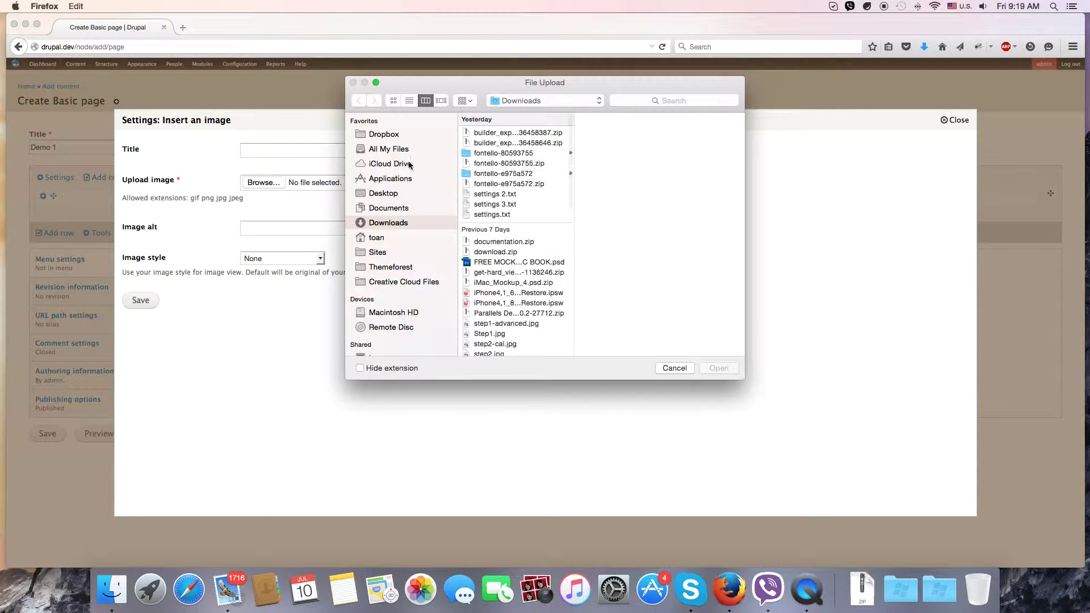
pyautogui.click(392, 194)
pyautogui.scroll(-5, 496, 223)
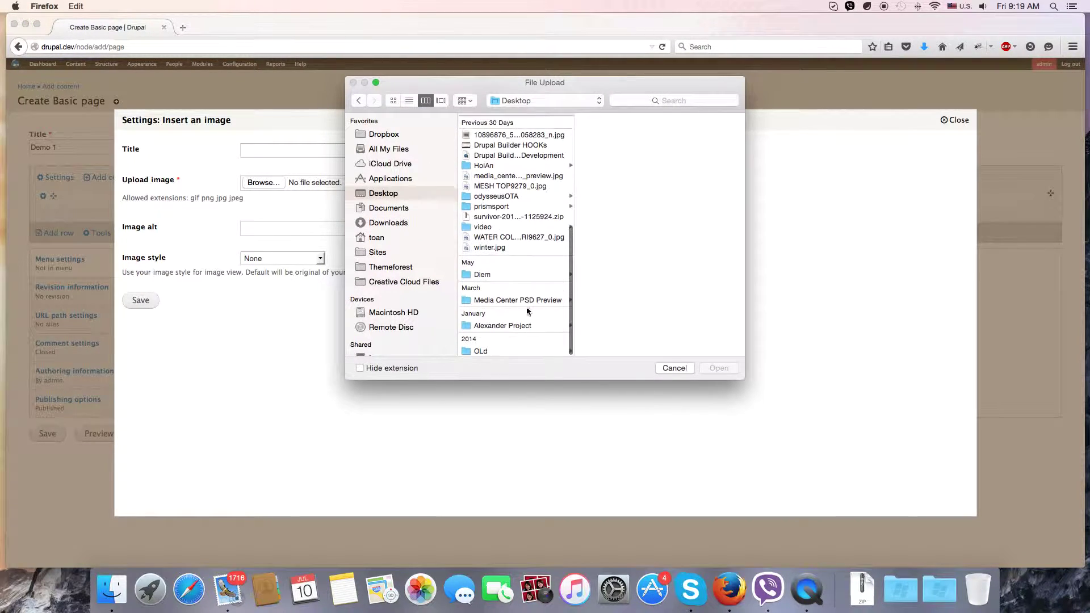
pyautogui.scroll(5, 511, 320)
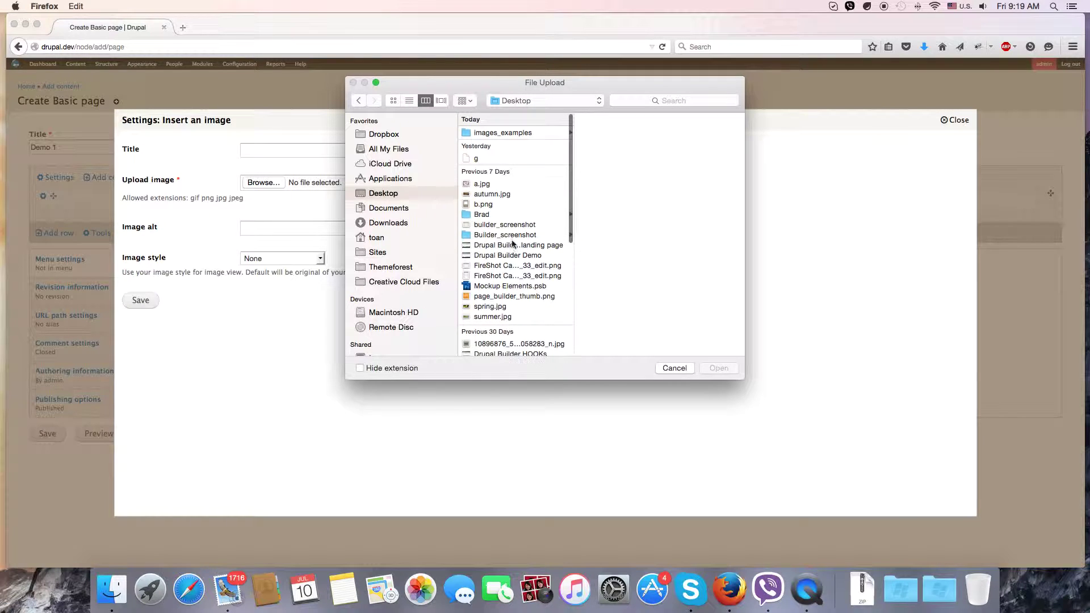
pyautogui.click(502, 134)
pyautogui.click(616, 135)
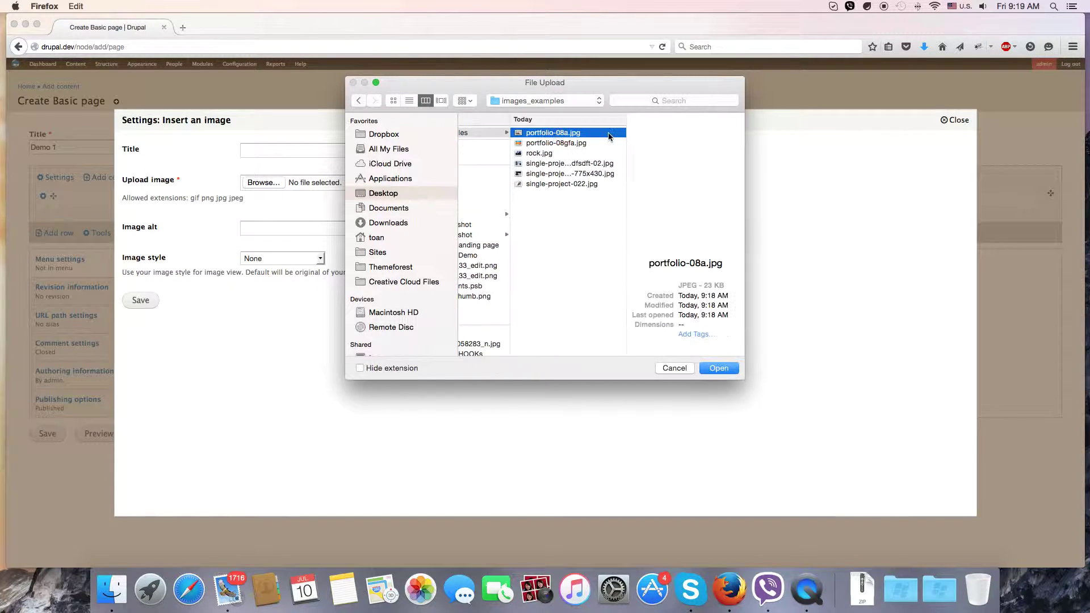
pyautogui.doubleClick(541, 134)
pyautogui.click(146, 302)
# Step: Insert the image portfolio-08gfa.jpg into the row's second column with image style None
pyautogui.click(382, 197)
pyautogui.click(424, 200)
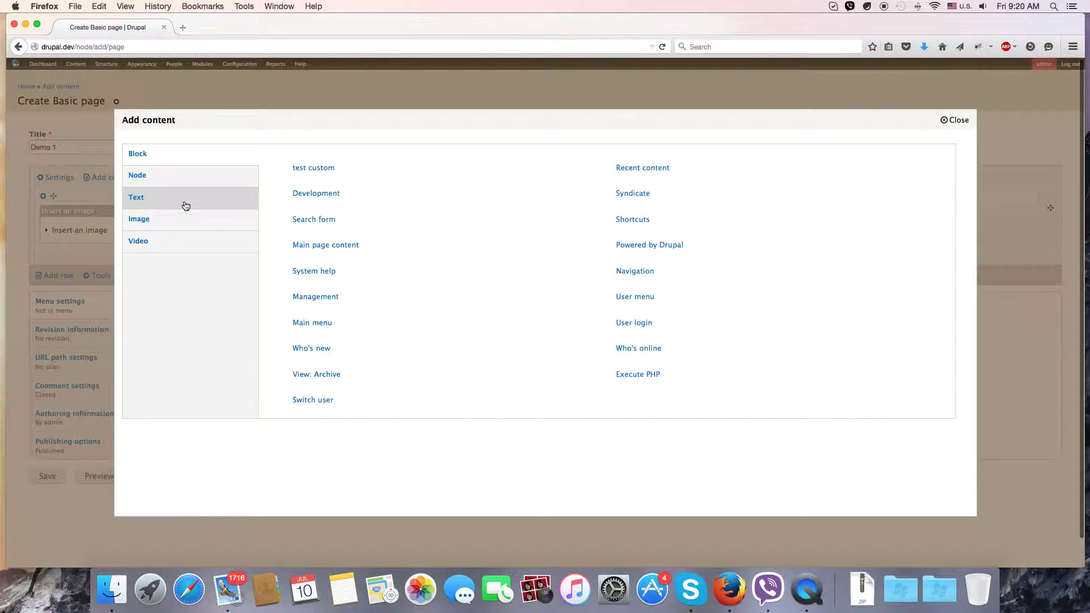
pyautogui.click(178, 219)
pyautogui.click(323, 169)
pyautogui.click(350, 181)
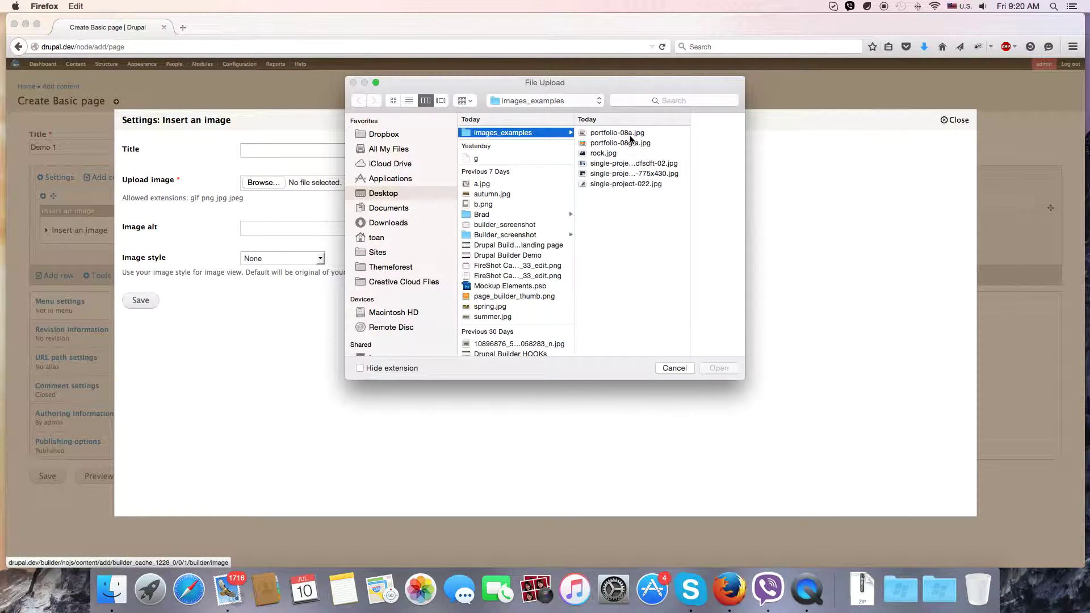
pyautogui.doubleClick(620, 143)
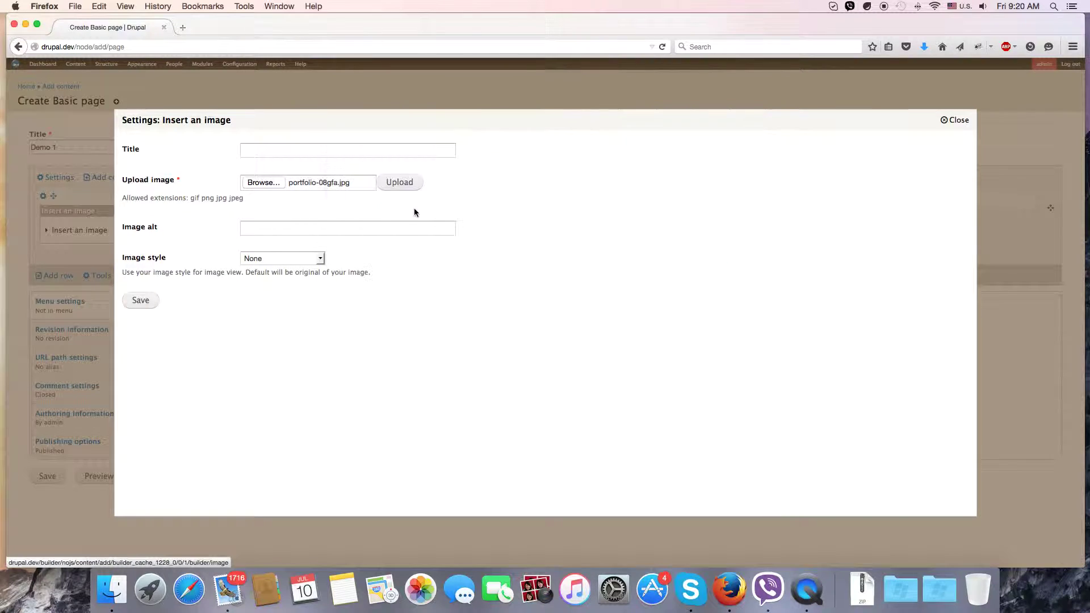
pyautogui.click(273, 258)
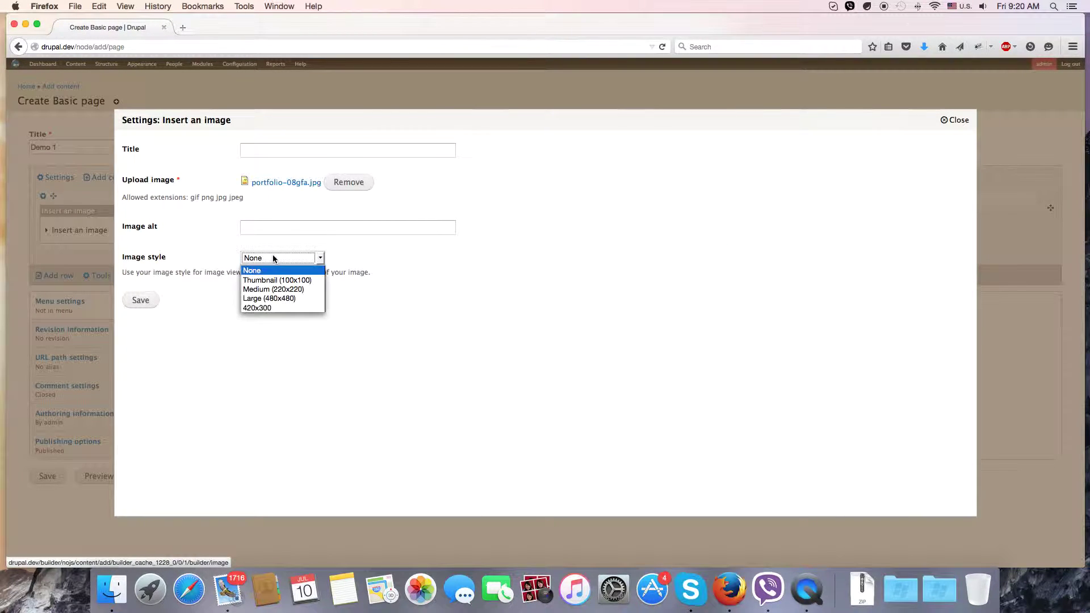
pyautogui.click(258, 270)
pyautogui.click(132, 302)
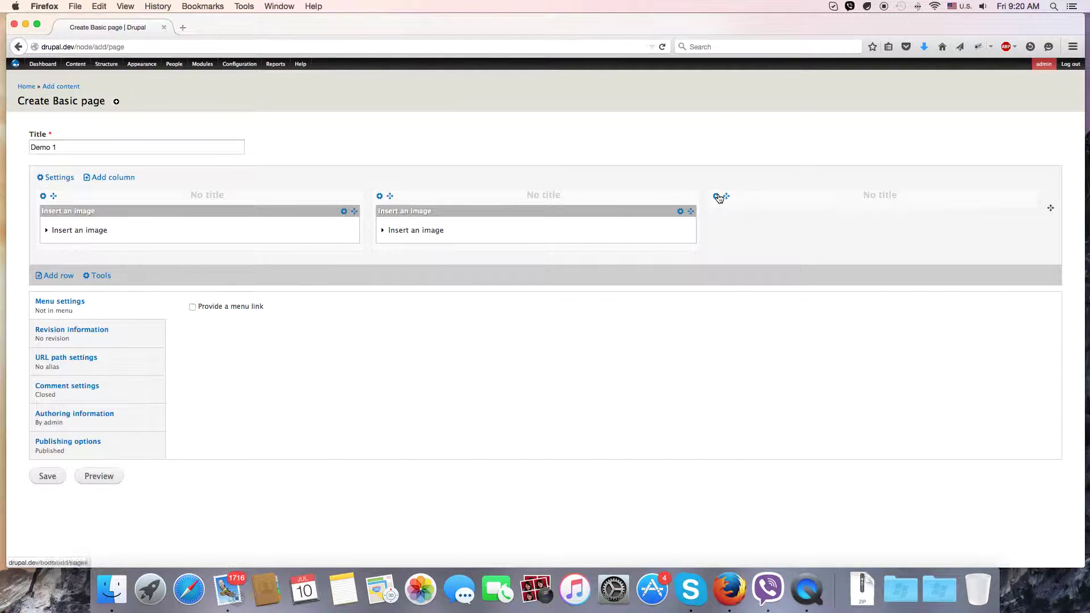
# Step: Insert the image rock.jpg from images_examples into the row's third column
pyautogui.click(718, 197)
pyautogui.click(728, 203)
pyautogui.click(136, 219)
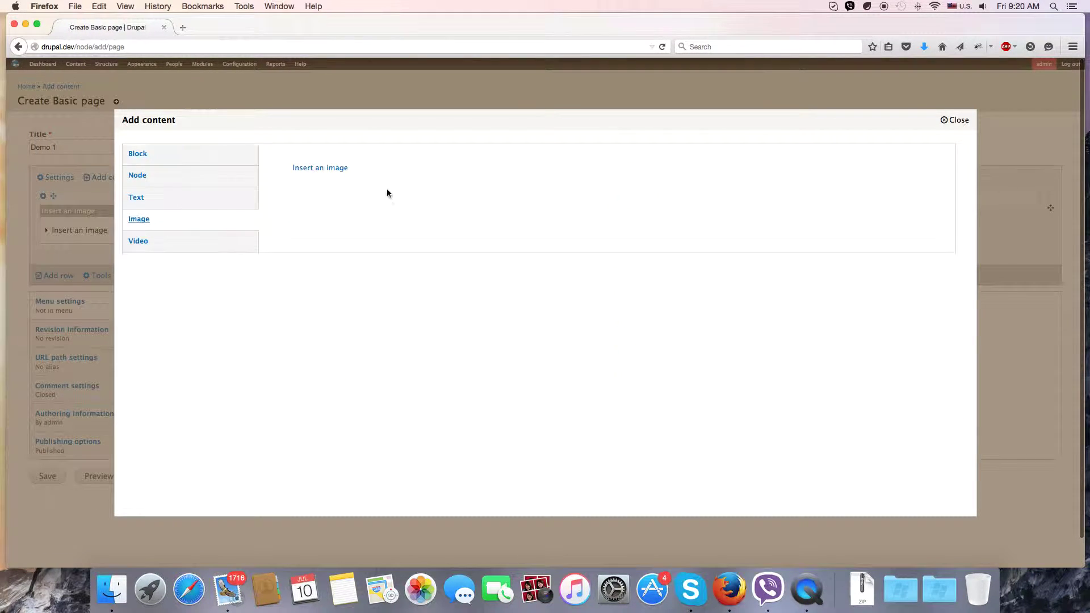
pyautogui.click(335, 170)
pyautogui.click(348, 185)
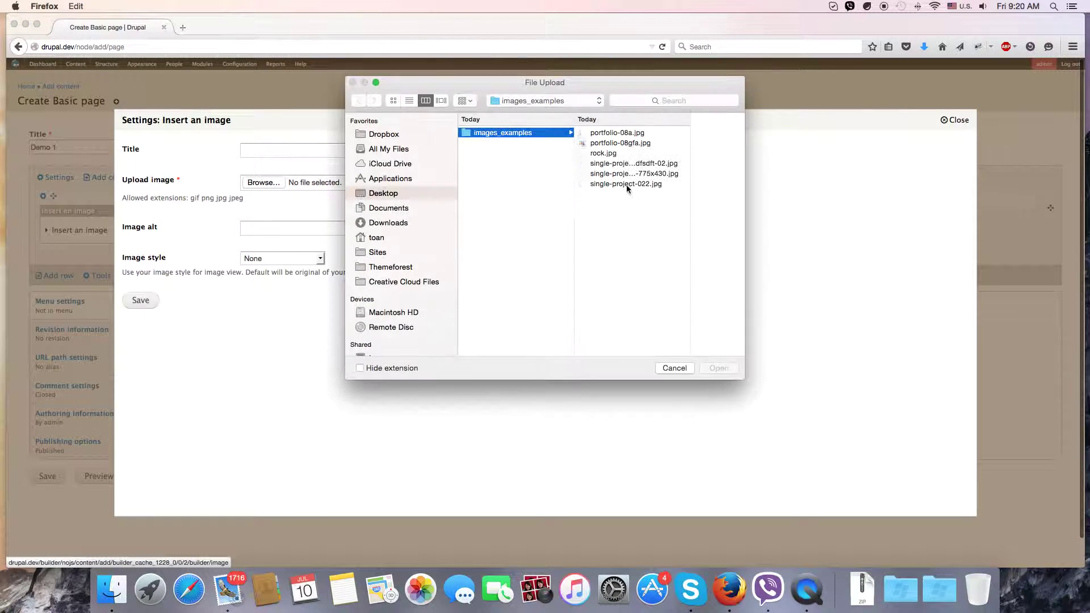
pyautogui.click(602, 154)
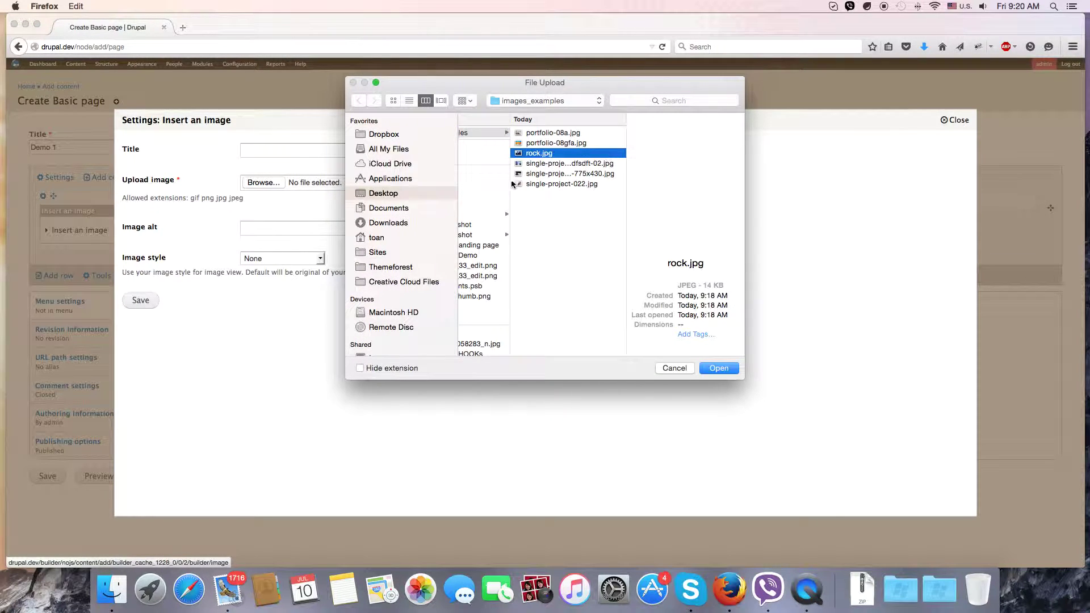
pyautogui.press('Return')
pyautogui.click(149, 300)
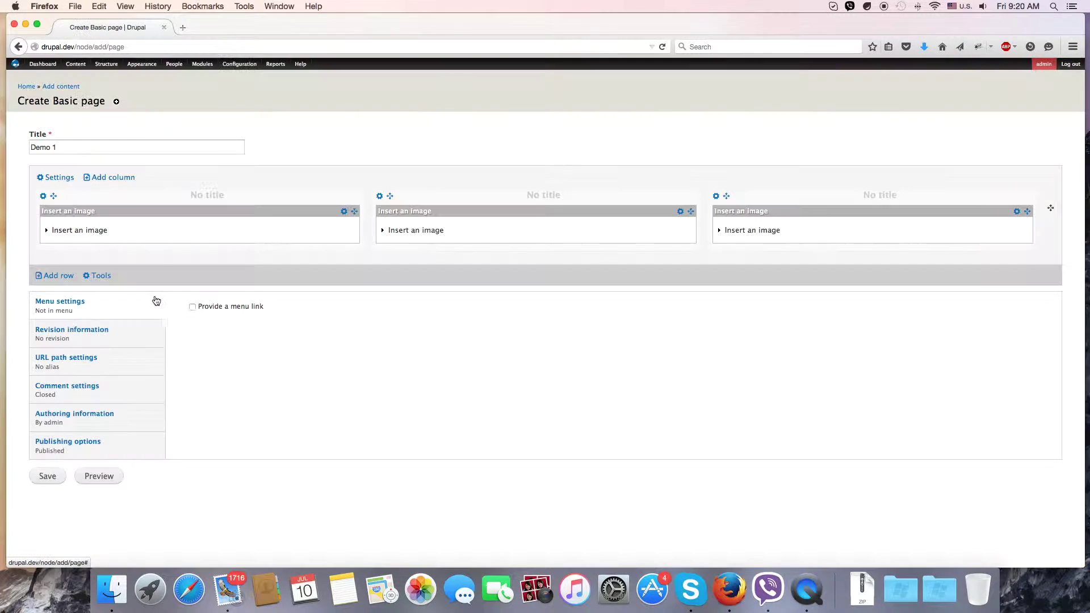
# Step: Add a second row with a first column sized 4 for both large and medium desktops
pyautogui.click(59, 276)
pyautogui.click(117, 281)
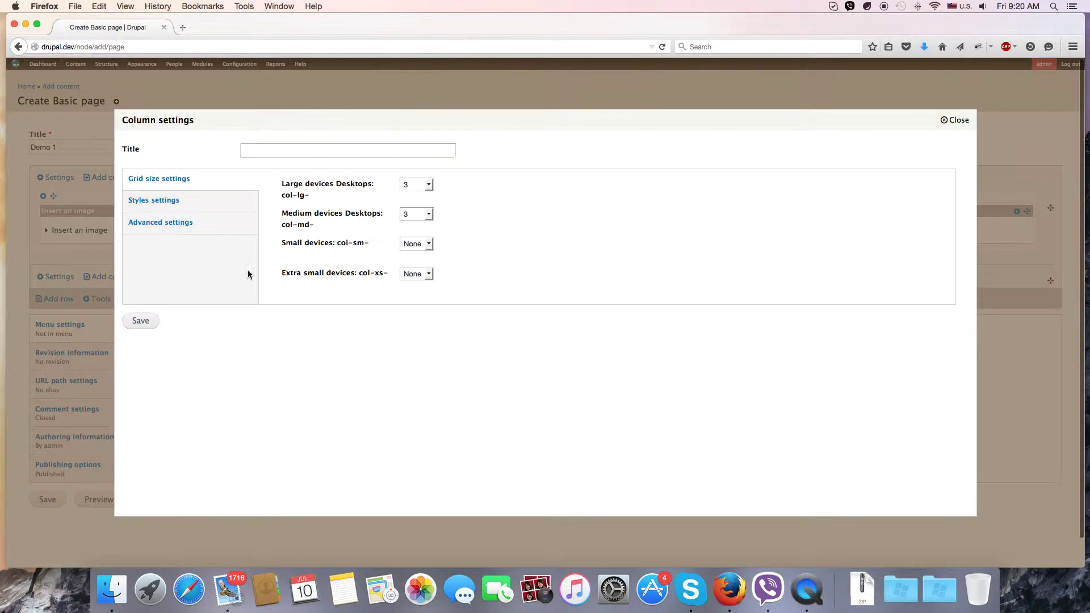
pyautogui.click(420, 184)
pyautogui.click(407, 233)
pyautogui.click(416, 214)
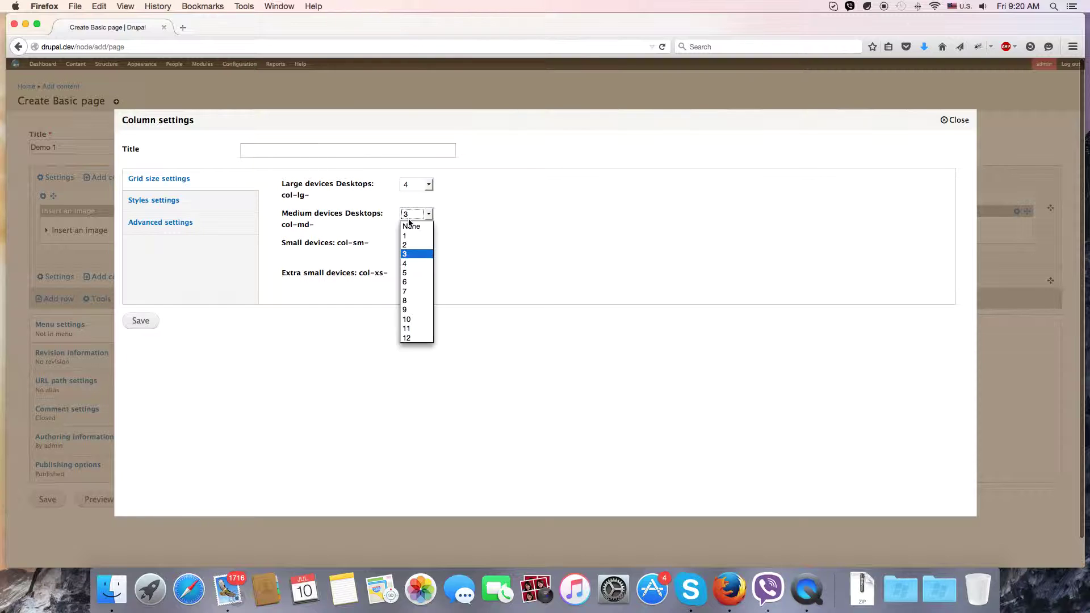
pyautogui.click(408, 264)
pyautogui.click(142, 321)
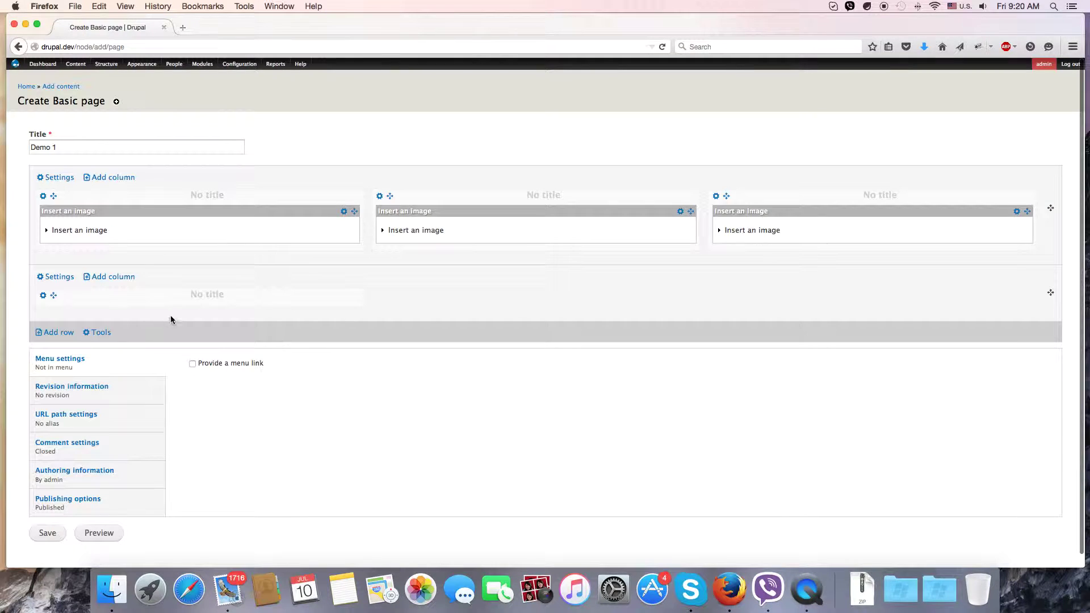
# Step: Add a second column to the second row, sized 4 for large and medium desktops
pyautogui.click(114, 278)
pyautogui.click(427, 185)
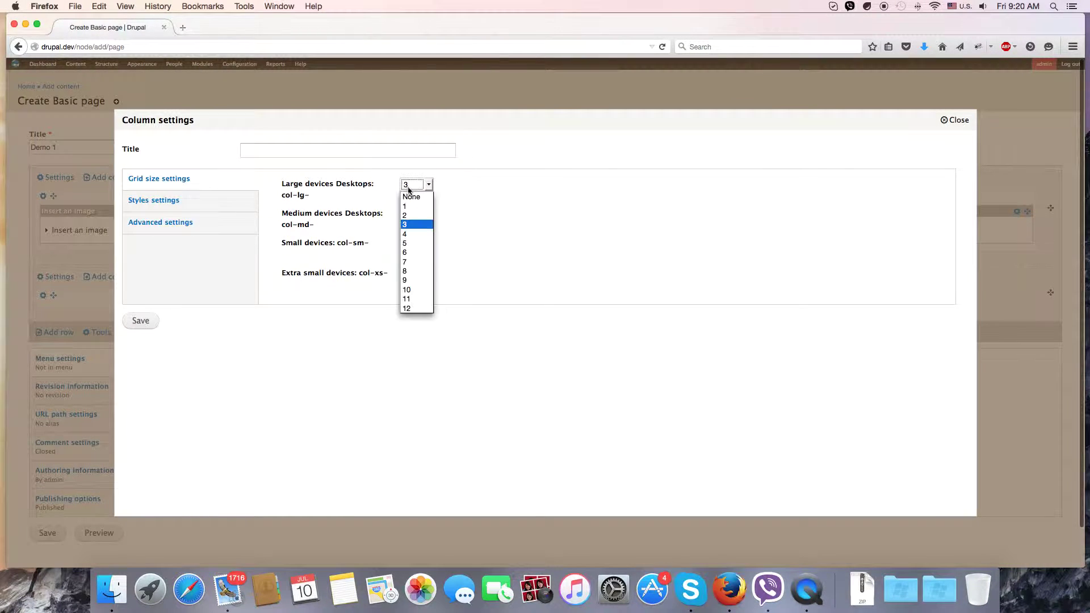
pyautogui.click(412, 233)
pyautogui.click(420, 214)
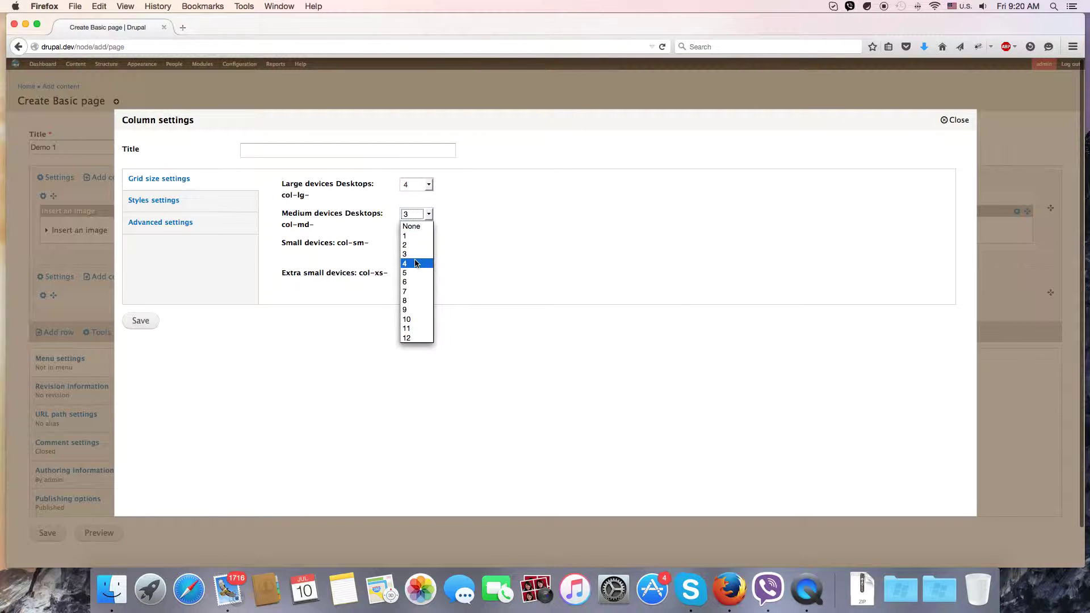
pyautogui.click(409, 263)
pyautogui.click(144, 321)
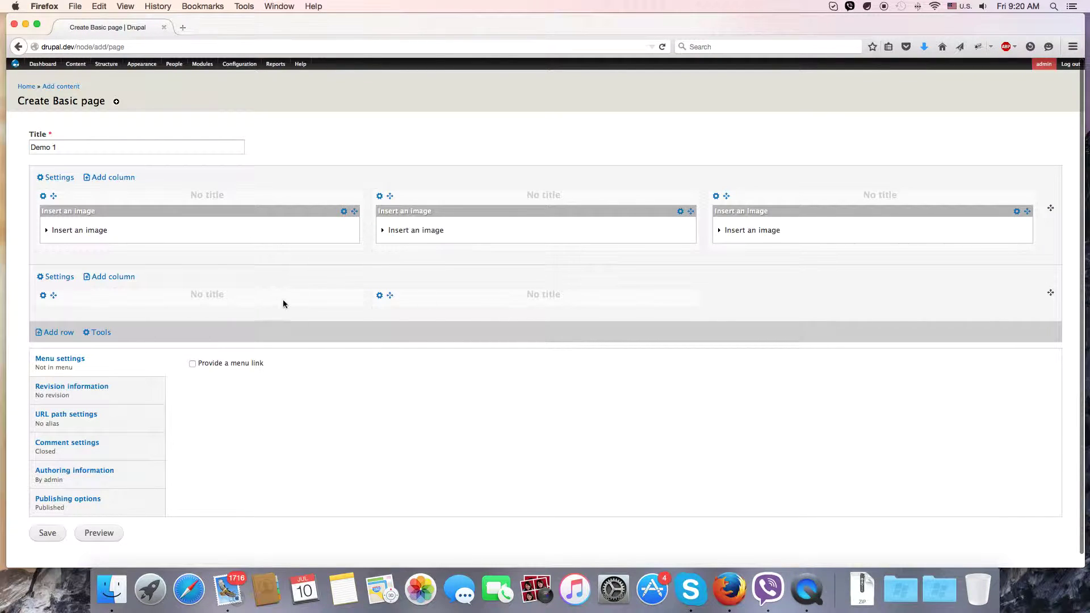
# Step: Add a third column to the second row, sized 4 for large and medium desktops
pyautogui.click(114, 278)
pyautogui.click(426, 185)
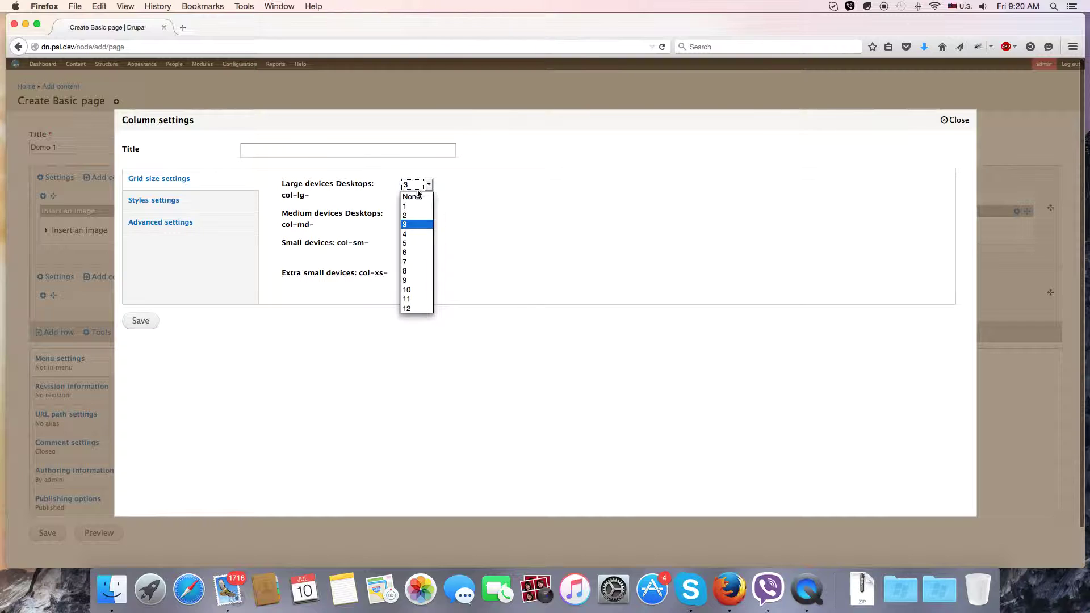
pyautogui.click(413, 233)
pyautogui.click(414, 214)
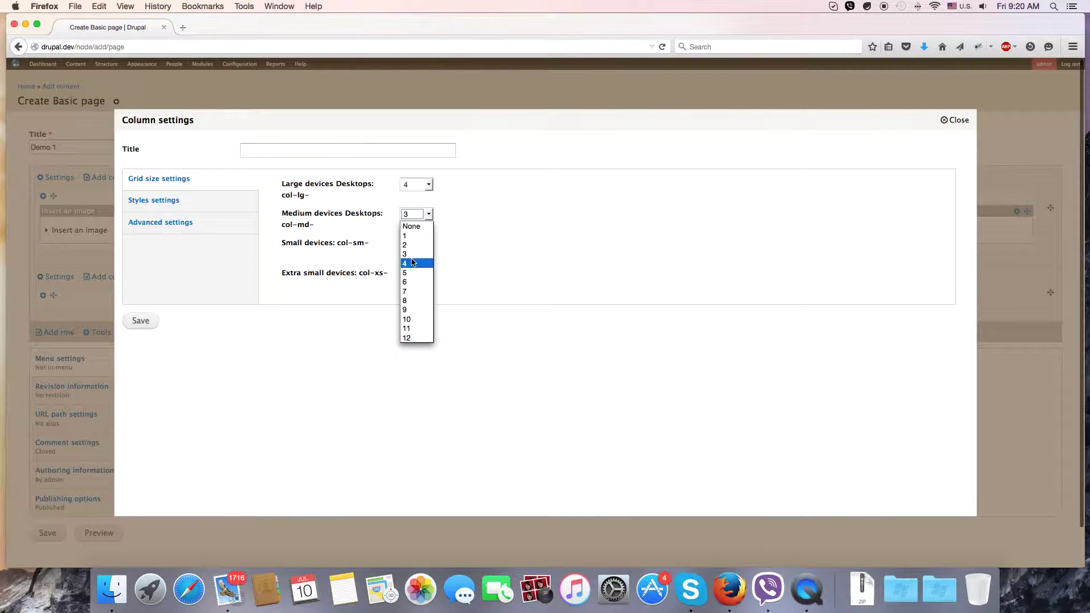
pyautogui.click(412, 263)
pyautogui.click(148, 322)
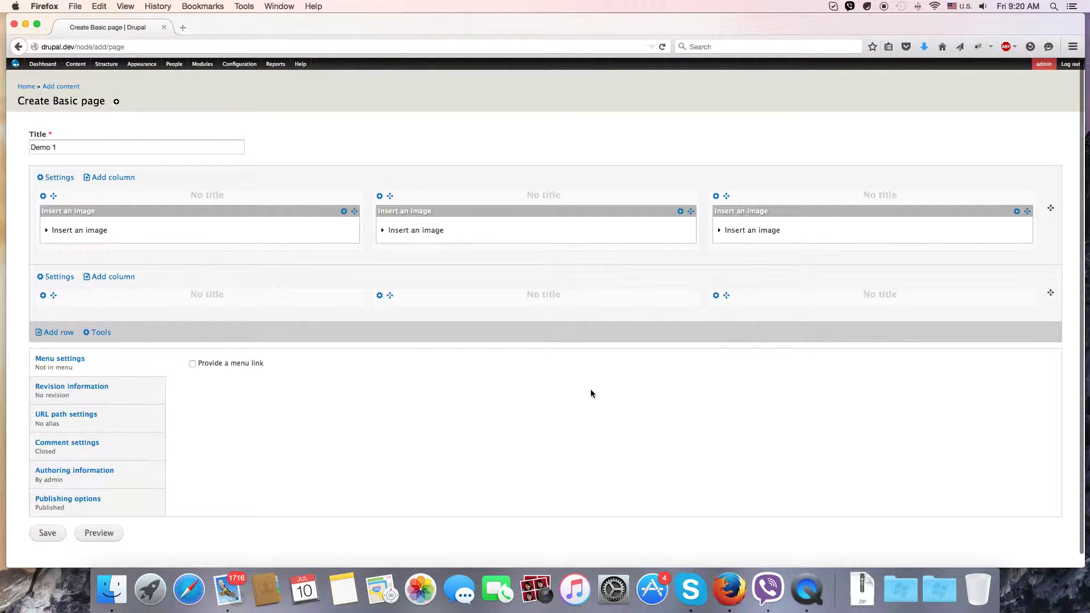
# Step: Insert the image ending in dfsdft-02.jpg from images_examples into the second row's first column
pyautogui.click(49, 294)
pyautogui.click(78, 297)
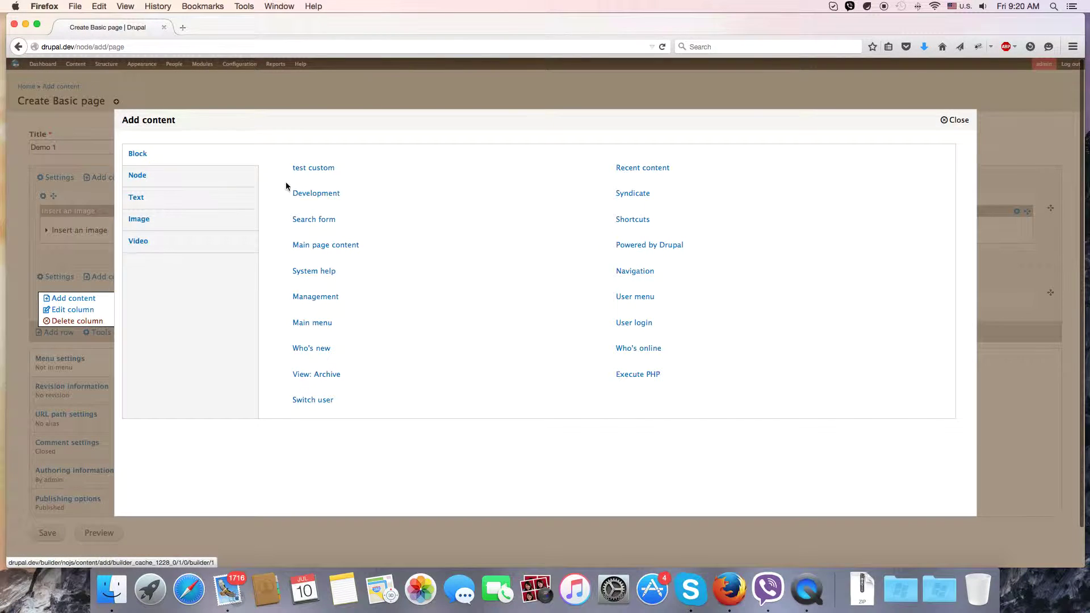
pyautogui.click(163, 219)
pyautogui.click(316, 169)
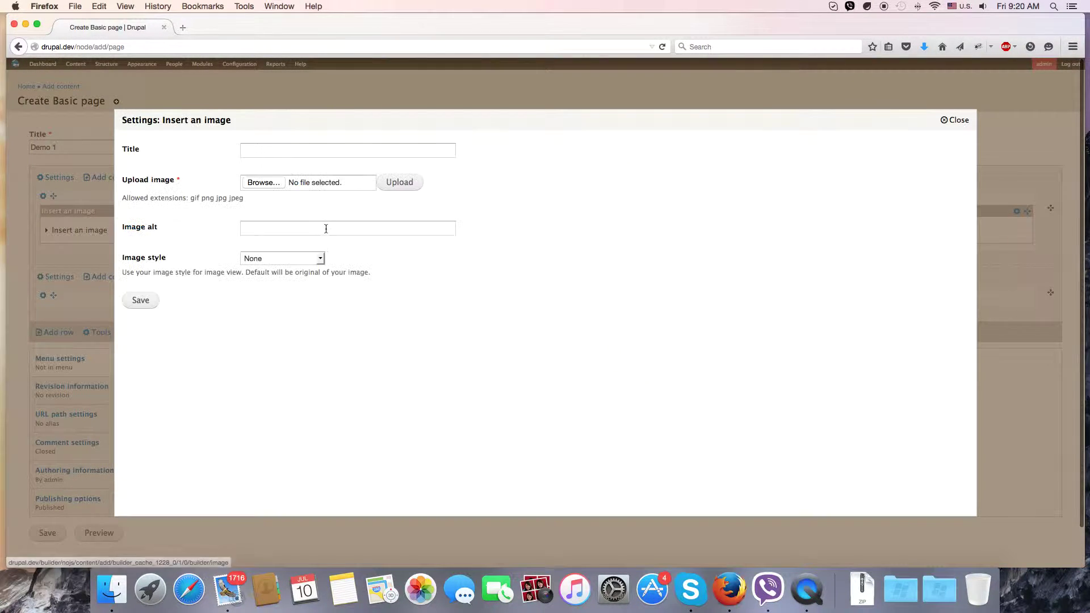
pyautogui.click(327, 185)
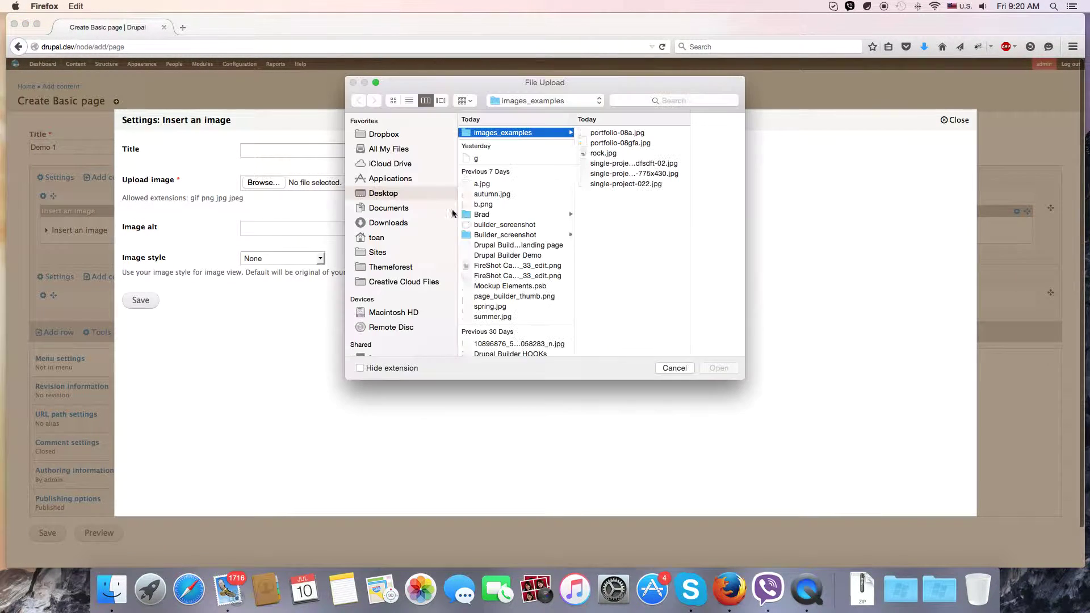
pyautogui.doubleClick(609, 164)
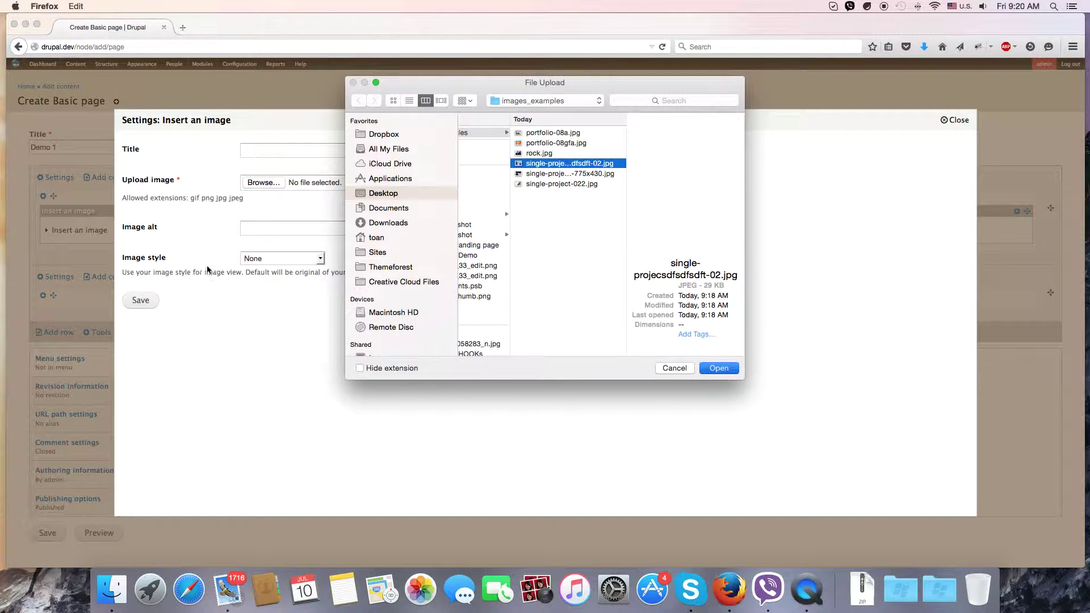
pyautogui.click(141, 301)
# Step: Insert the image ending in -775x430.jpg from images_examples into the second row's second column
pyautogui.click(380, 297)
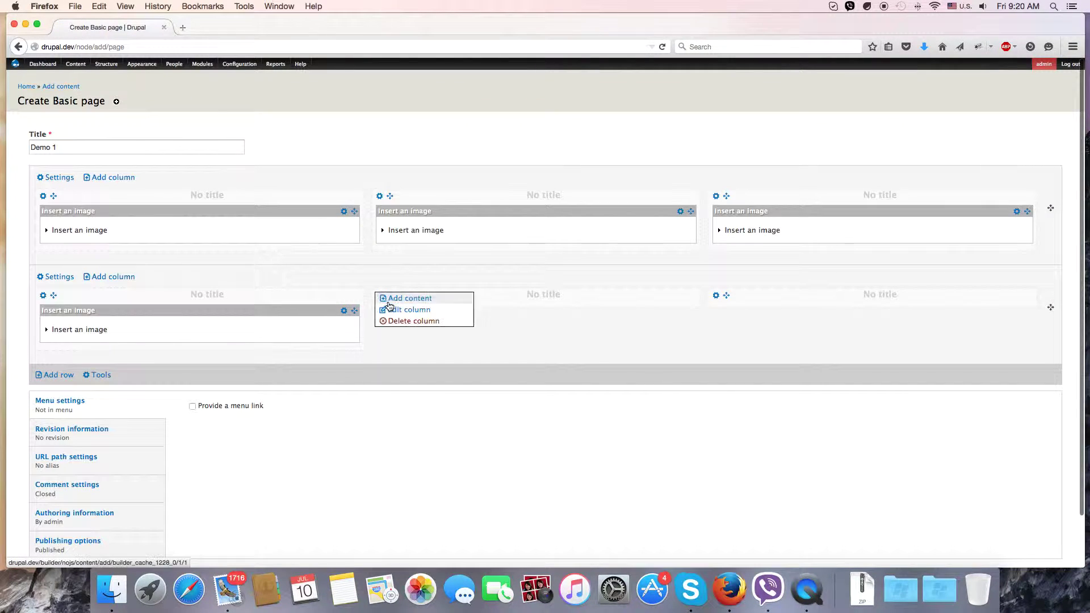
pyautogui.click(400, 296)
pyautogui.click(170, 219)
pyautogui.click(342, 168)
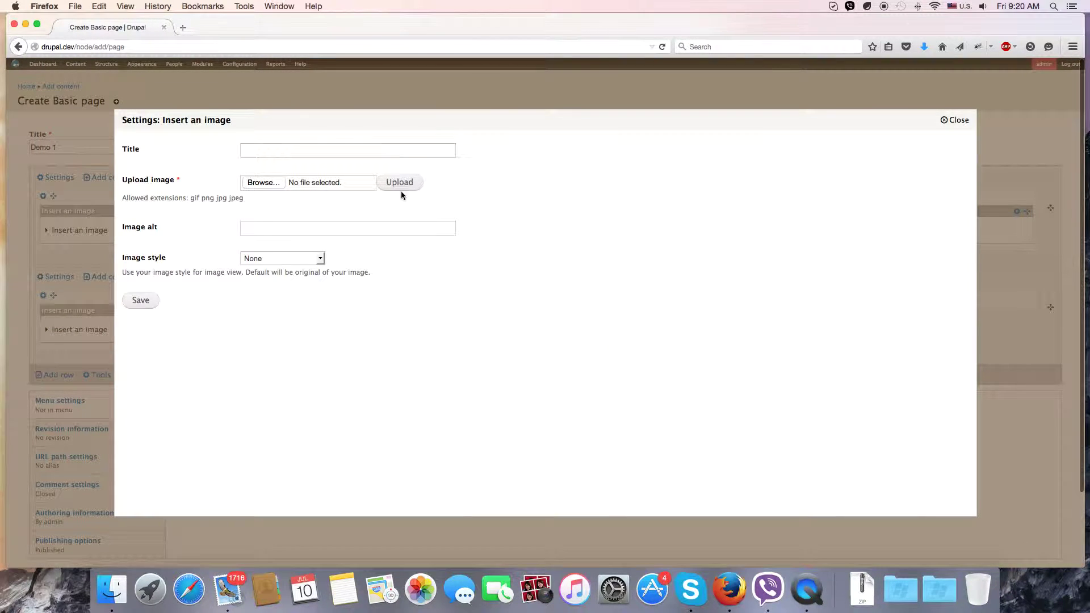
pyautogui.click(338, 185)
pyautogui.click(625, 174)
pyautogui.press('Return')
pyautogui.click(140, 300)
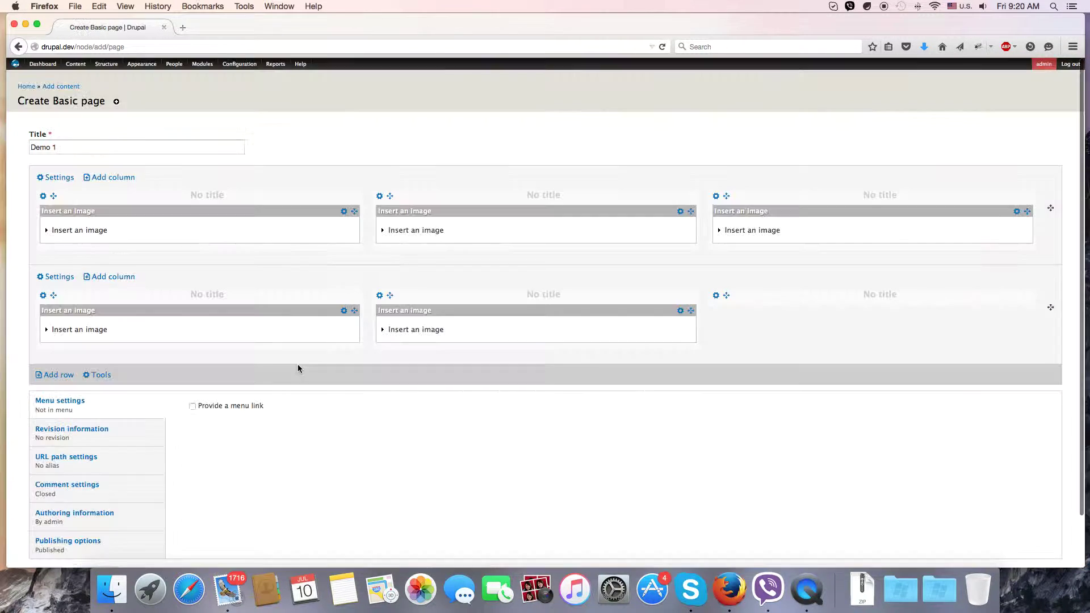
# Step: Insert the image single-project-022.jpg from images_examples into the second row's third column
pyautogui.click(716, 295)
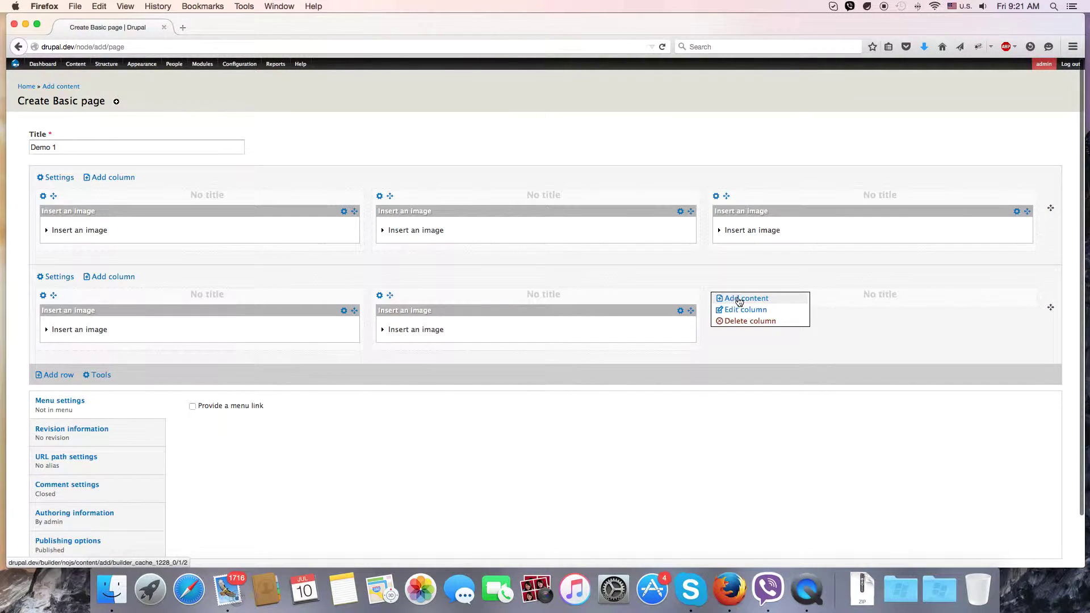
pyautogui.click(737, 299)
pyautogui.click(177, 197)
pyautogui.click(177, 218)
pyautogui.click(335, 169)
pyautogui.click(370, 182)
pyautogui.click(624, 184)
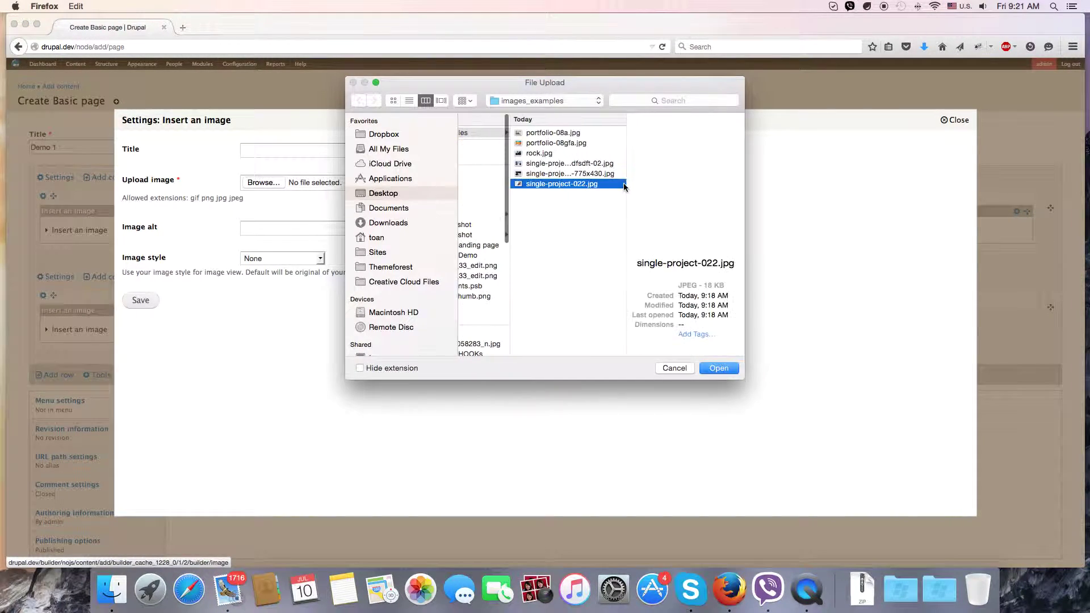
pyautogui.doubleClick(623, 184)
pyautogui.click(141, 300)
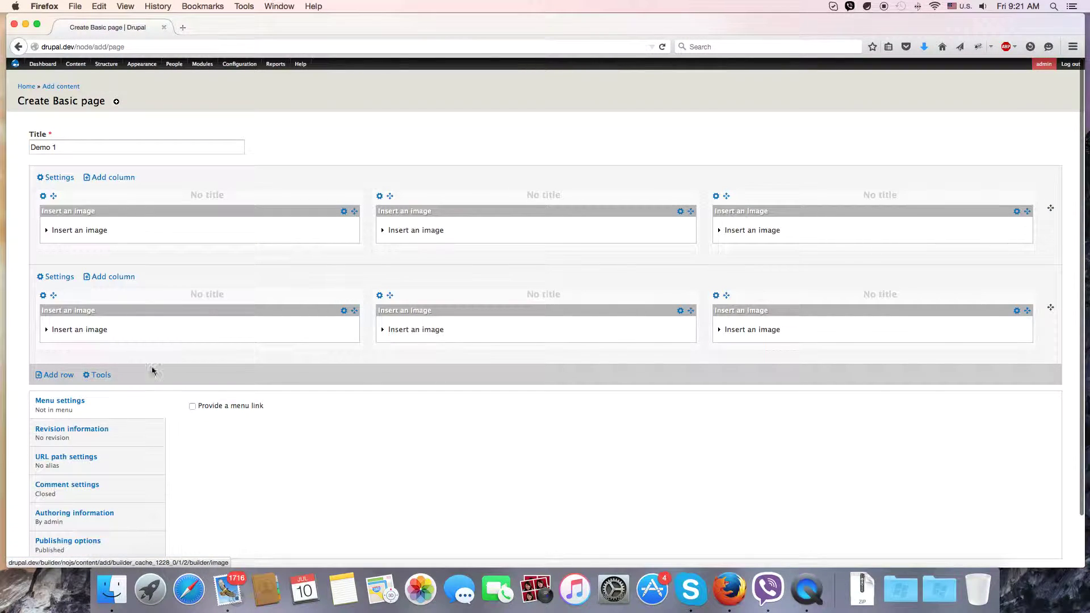
# Step: Save the Basic page and look over the image grid on the published page
pyautogui.scroll(-2, 152, 370)
pyautogui.click(49, 521)
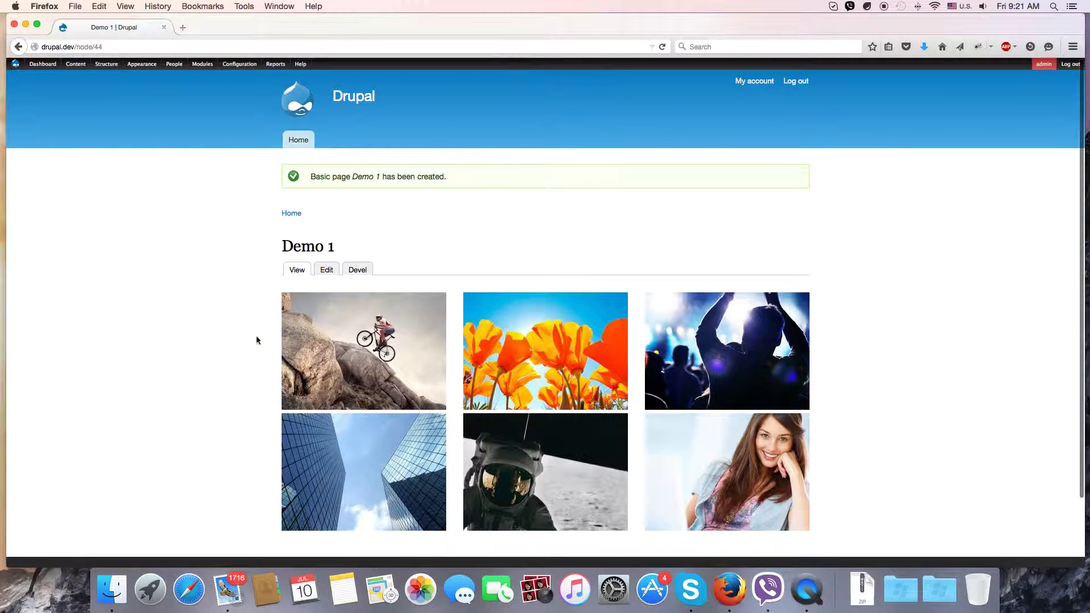
pyautogui.scroll(3, 431, 293)
pyautogui.scroll(-2, 960, 306)
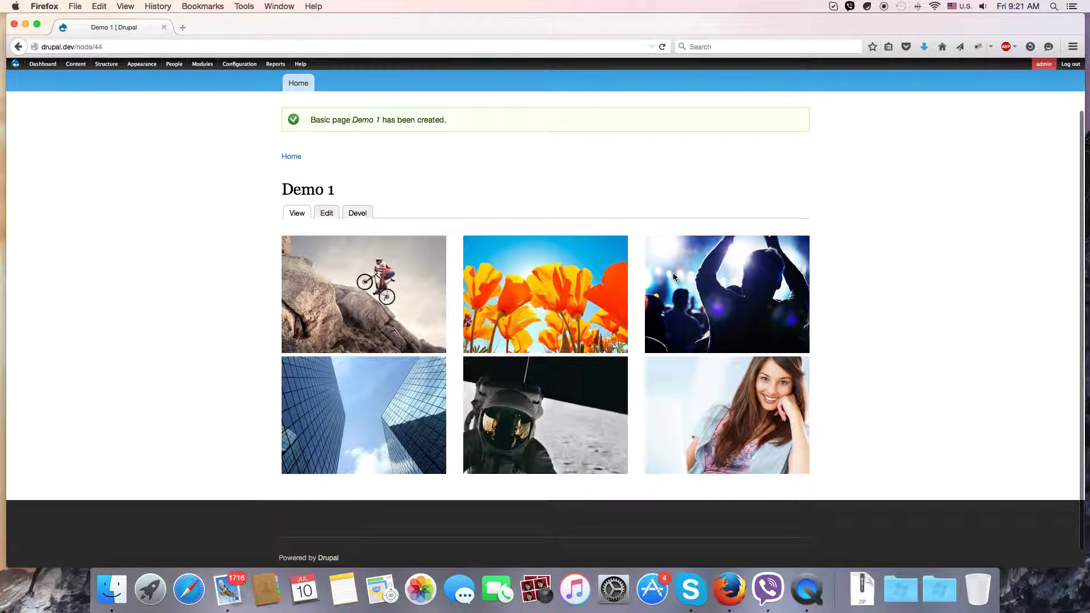
pyautogui.scroll(2, 675, 276)
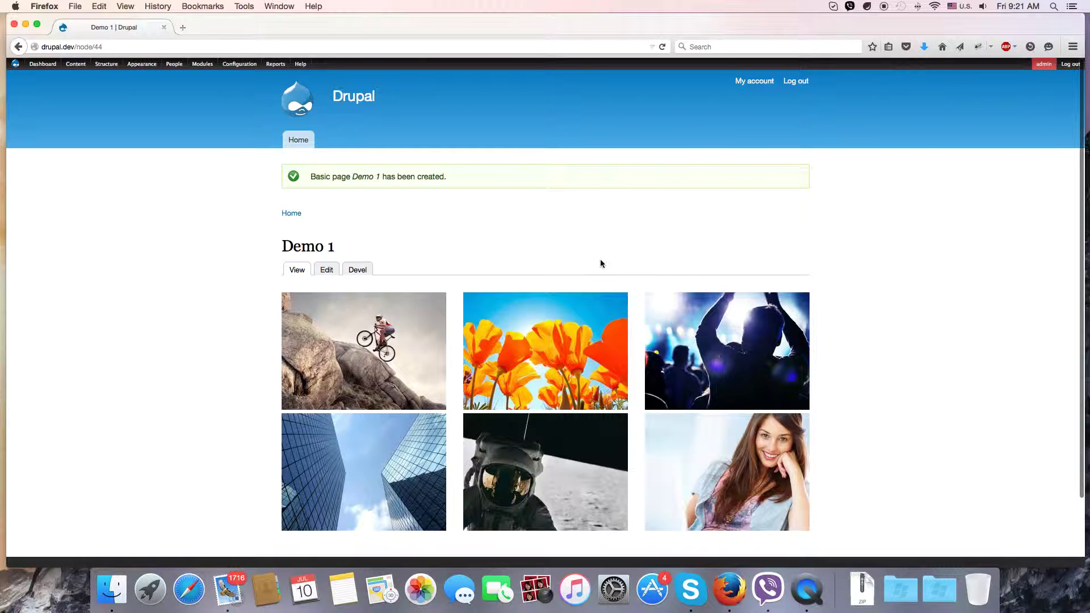
# Step: Open the Demo 1 page for editing from the content list, export its builder layout and save the ZIP file
pyautogui.click(77, 64)
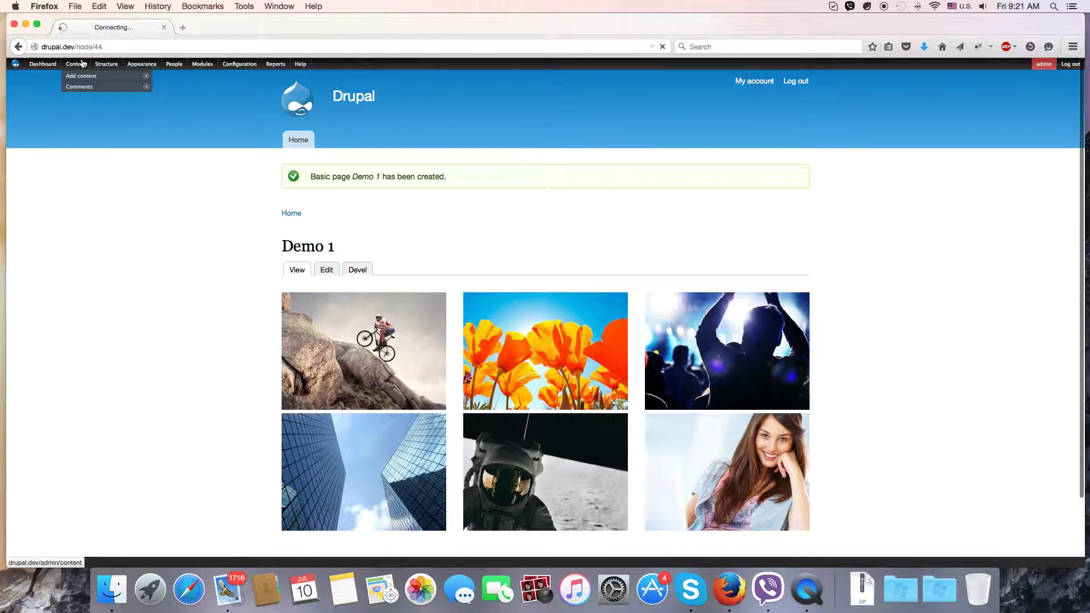
pyautogui.click(875, 302)
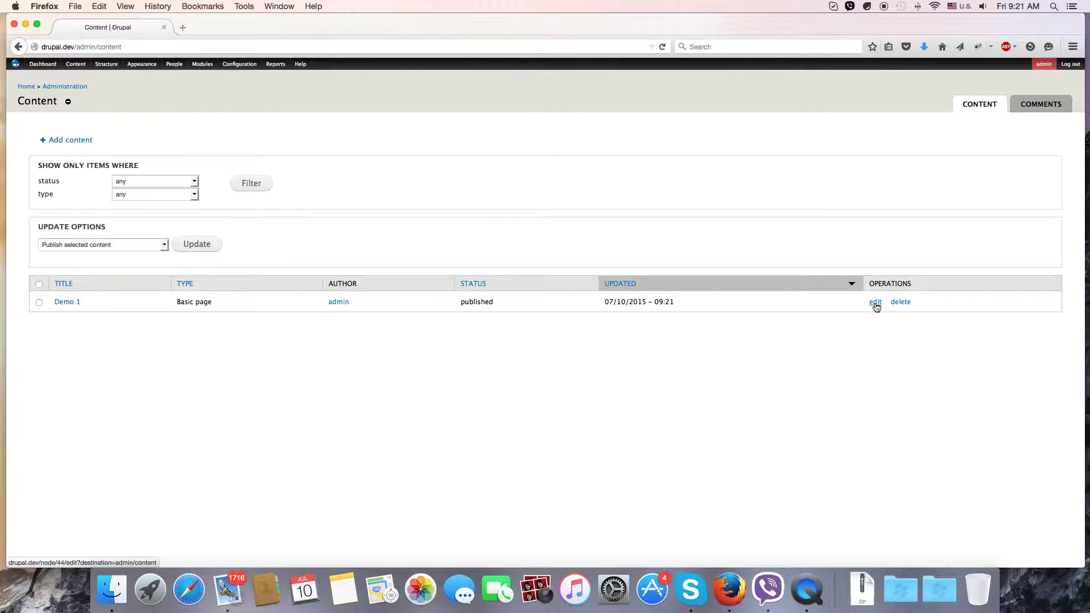
pyautogui.scroll(-2, 204, 286)
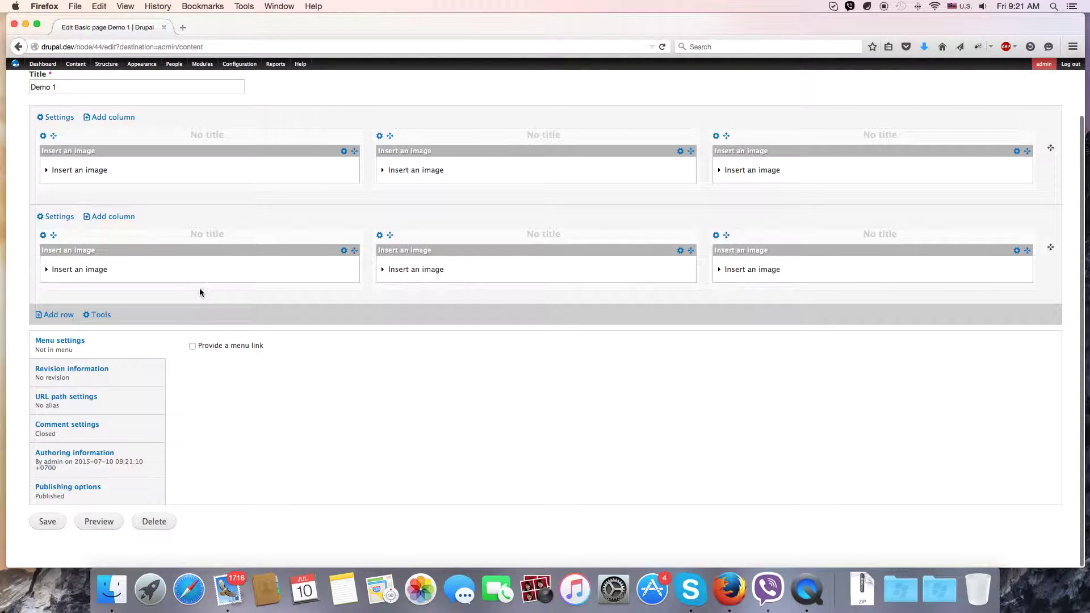
pyautogui.click(100, 315)
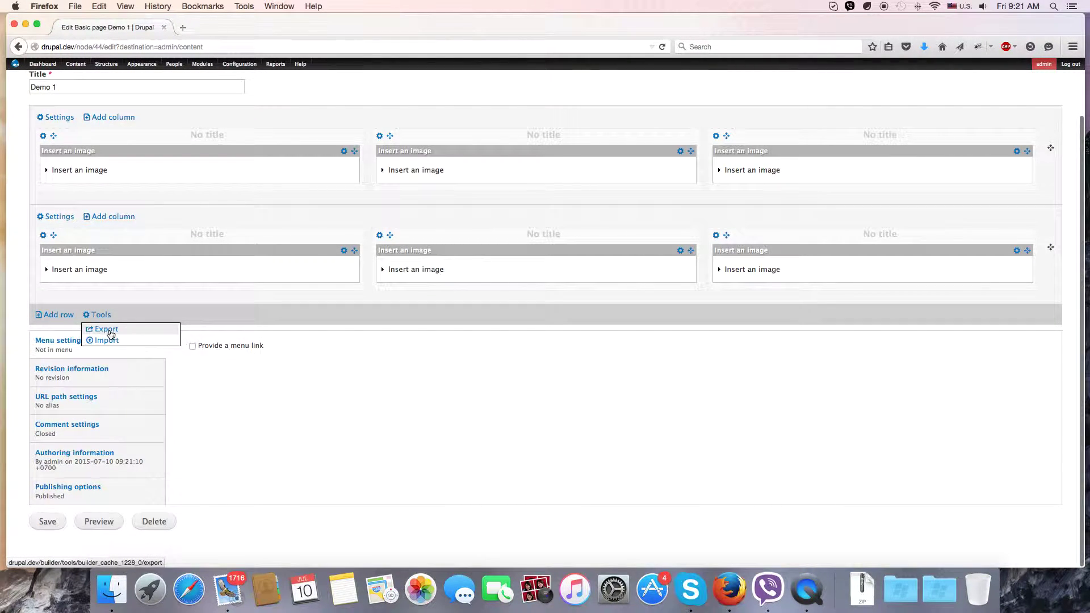
pyautogui.click(109, 332)
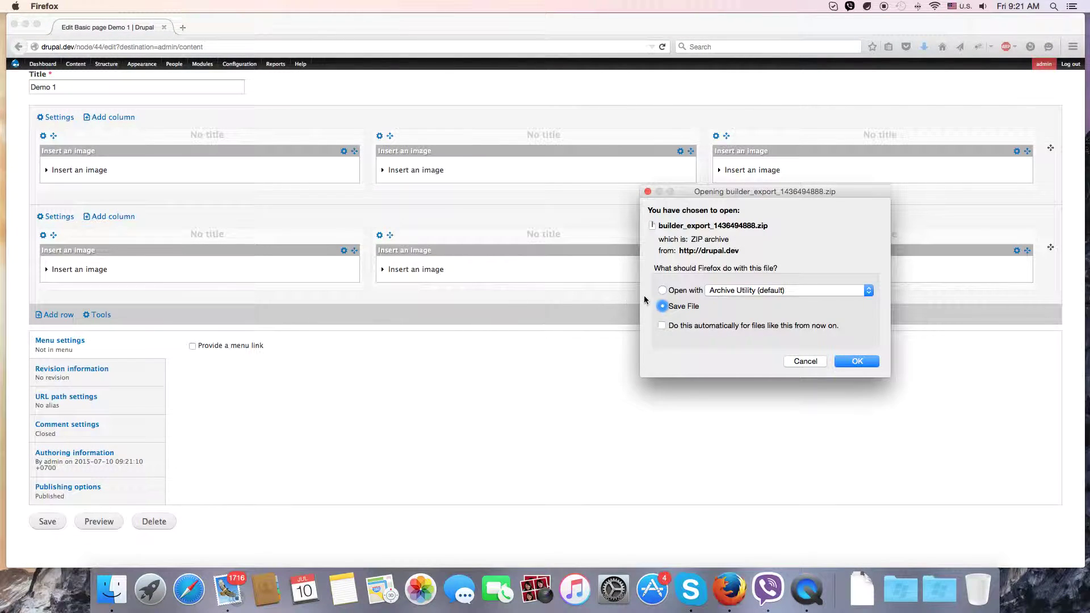
pyautogui.click(848, 360)
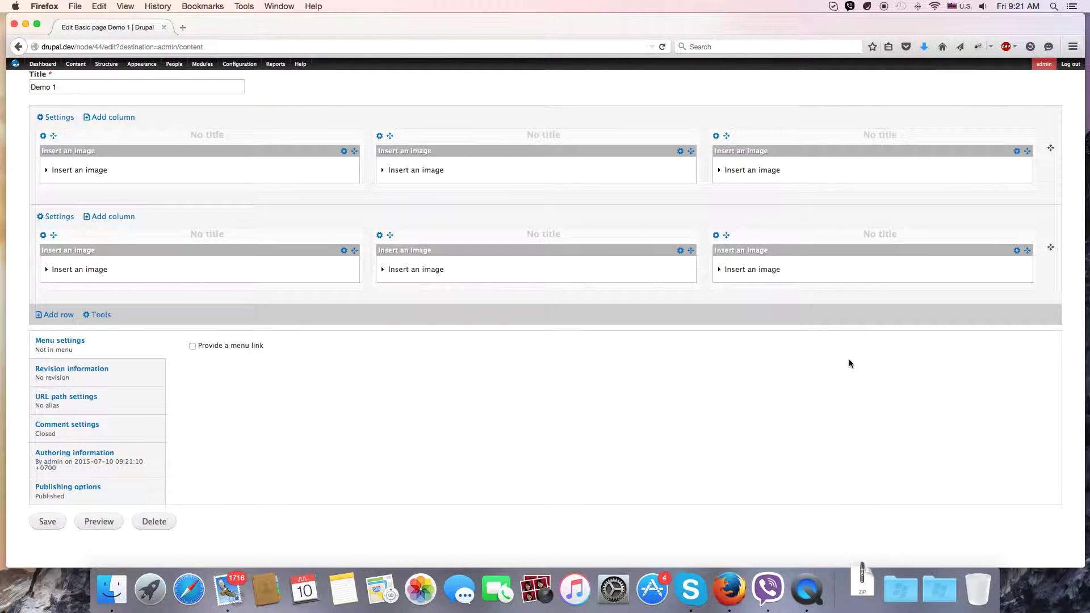
# Step: Extract the downloaded builder export archive in Finder and examine its image files and settings.txt
pyautogui.click(862, 590)
pyautogui.click(866, 546)
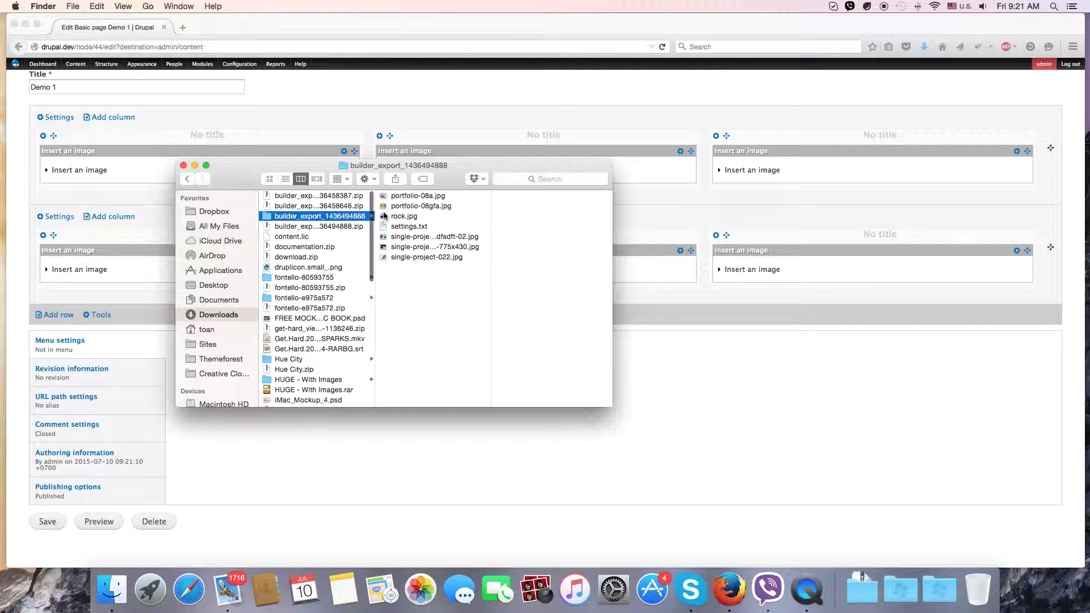
pyautogui.click(417, 196)
pyautogui.click(417, 206)
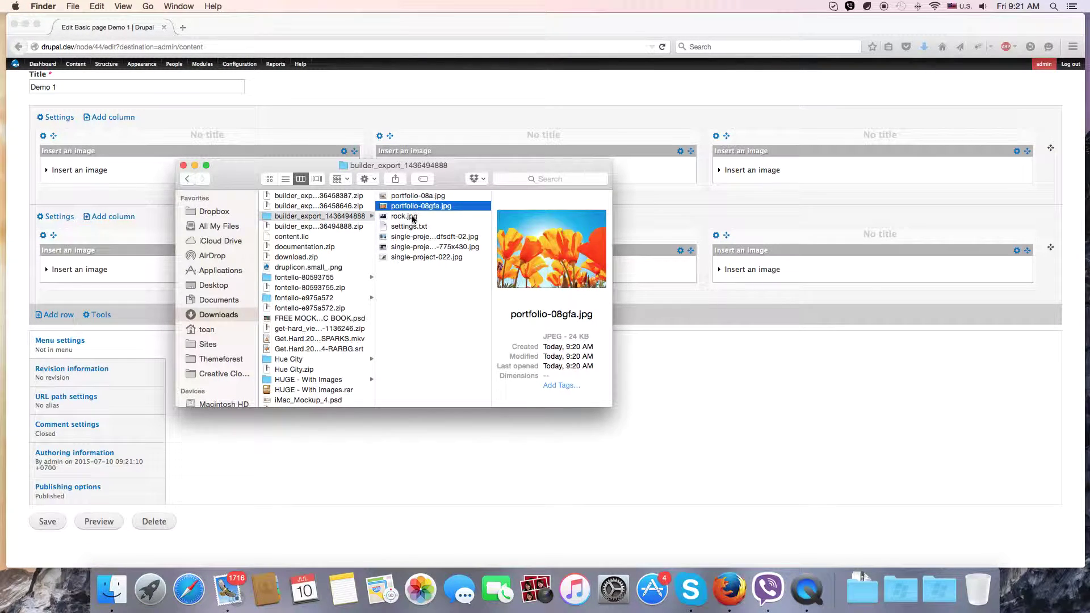
pyautogui.click(414, 216)
pyautogui.click(414, 227)
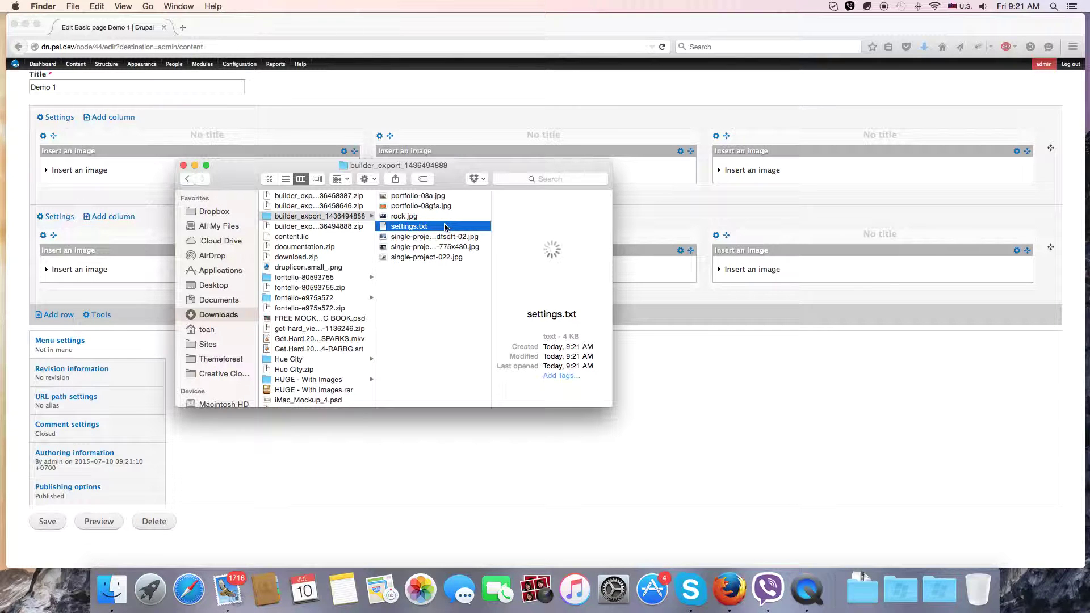
pyautogui.click(428, 236)
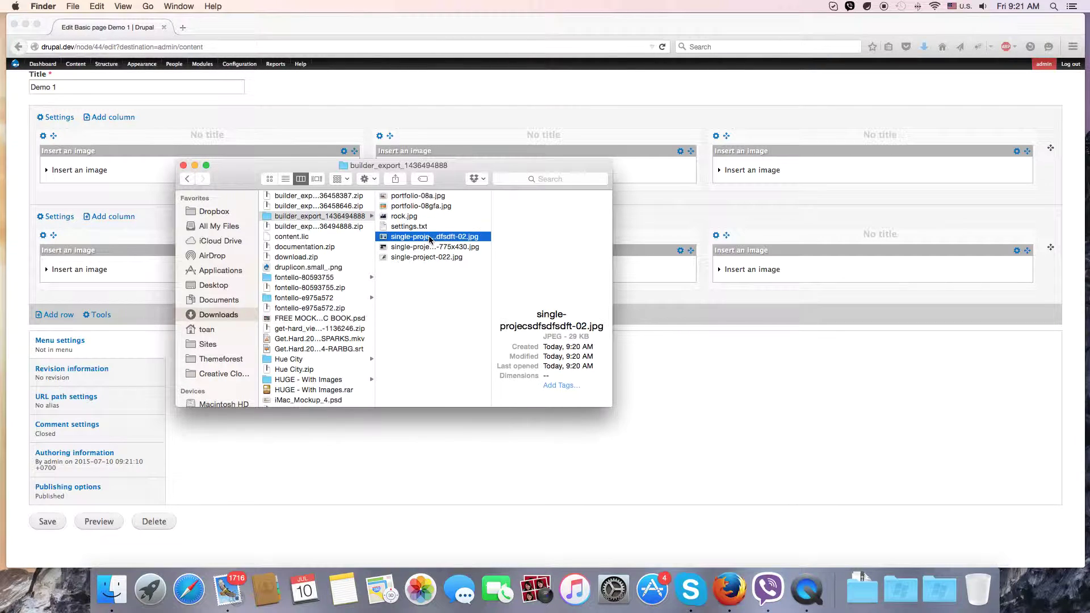
pyautogui.click(430, 246)
pyautogui.click(431, 257)
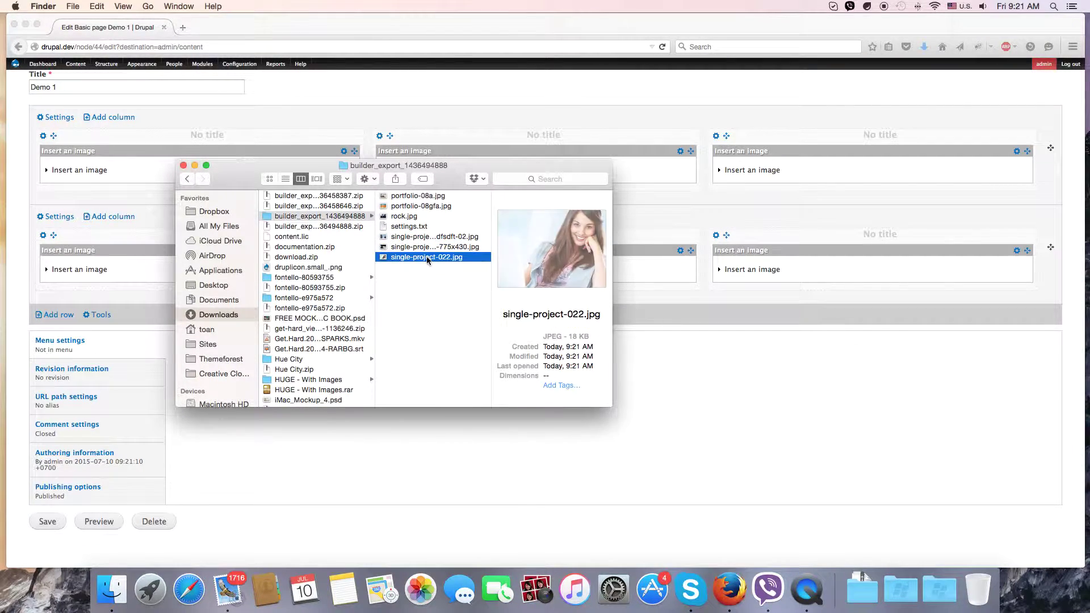
# Step: Permanently delete the builder export archives and the extracted folder from Downloads, empty the Trash and close the Finder windows
pyautogui.click(327, 218)
pyautogui.click(323, 226)
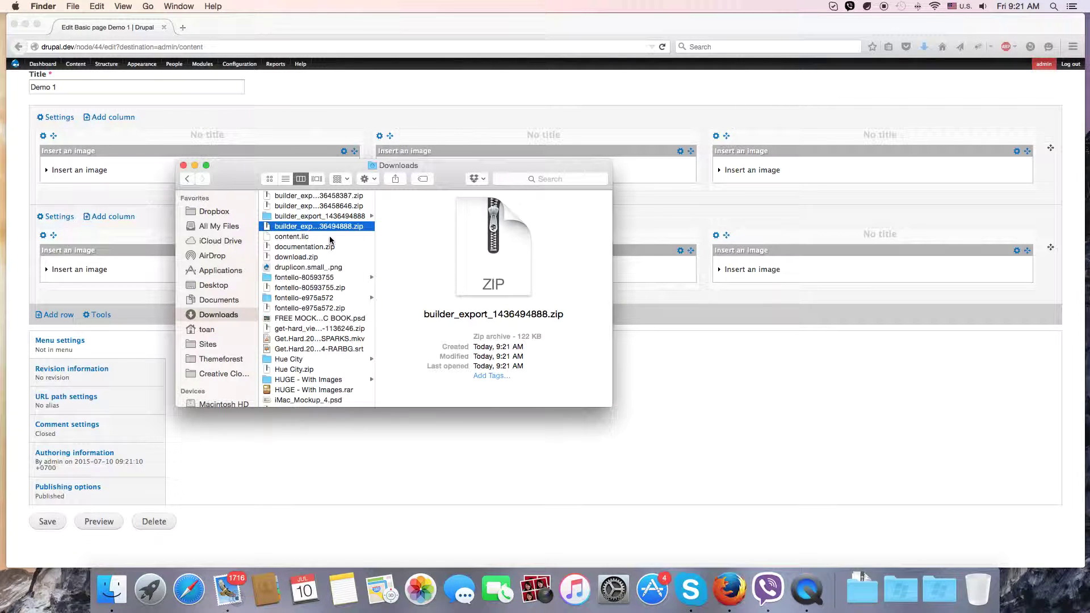
pyautogui.keyDown('shift'); pyautogui.click(320, 197); pyautogui.keyUp('shift')
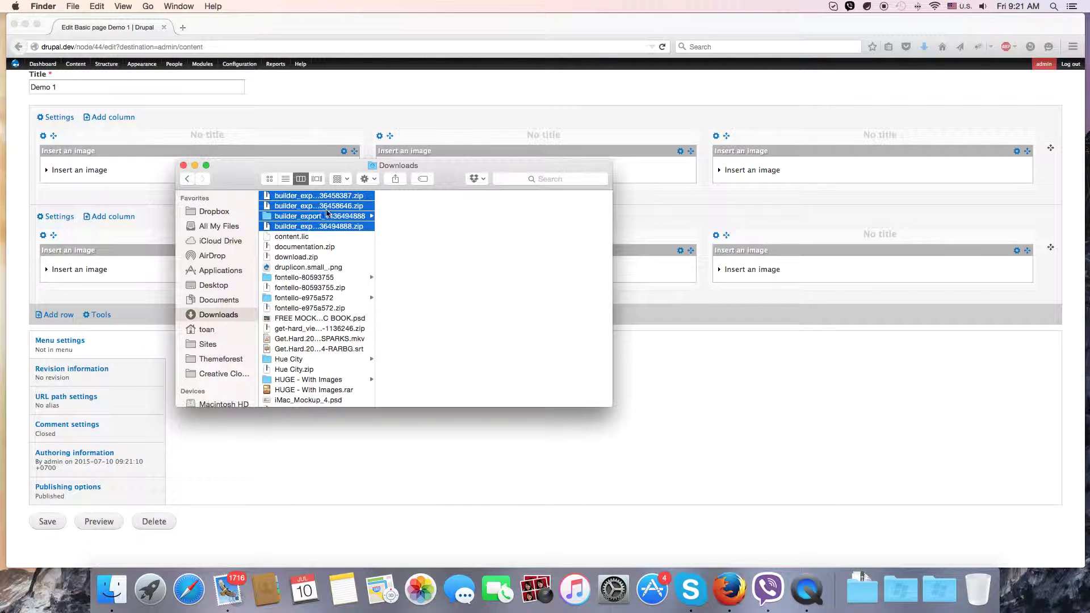
pyautogui.press('super+BackSpace')
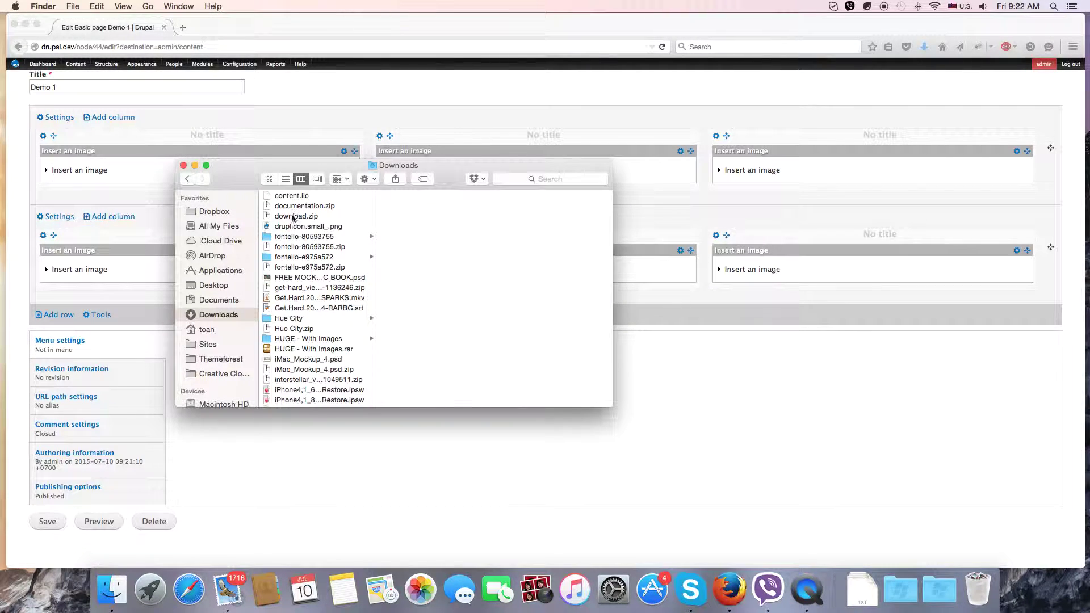
pyautogui.press('super+shift+BackSpace')
pyautogui.press('Return')
pyautogui.click(183, 165)
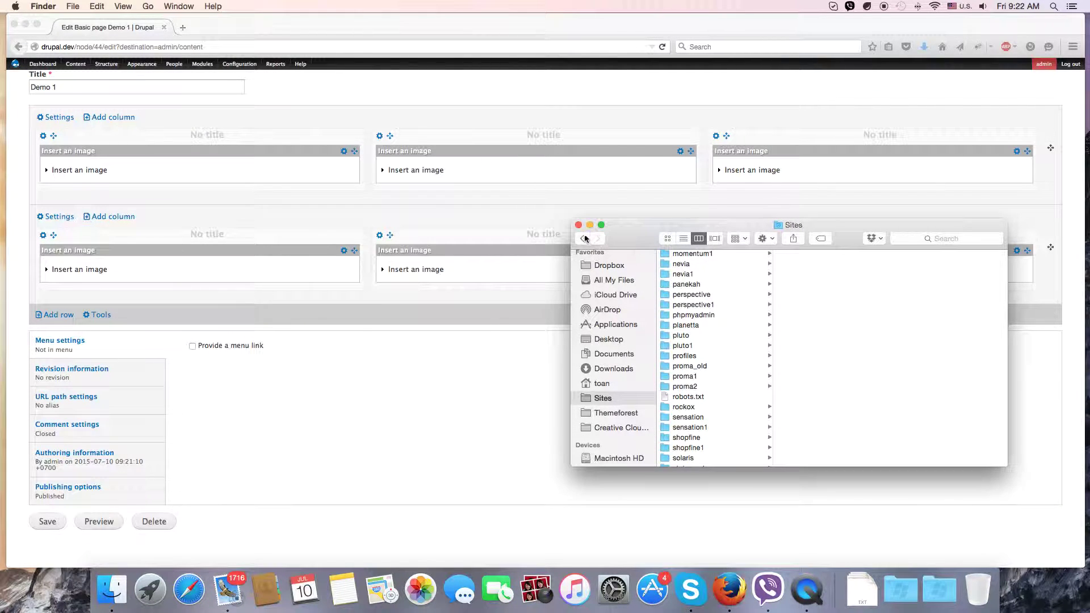
pyautogui.click(578, 225)
# Step: Export the Demo 1 builder layout again in Firefox and save the new ZIP file
pyautogui.click(101, 316)
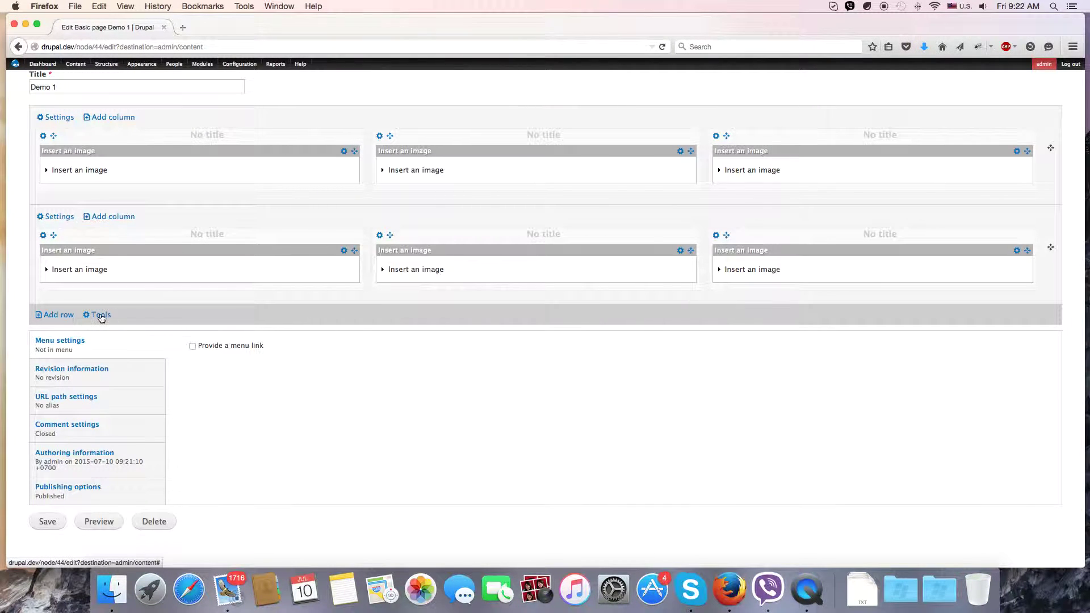
pyautogui.click(101, 316)
pyautogui.click(125, 328)
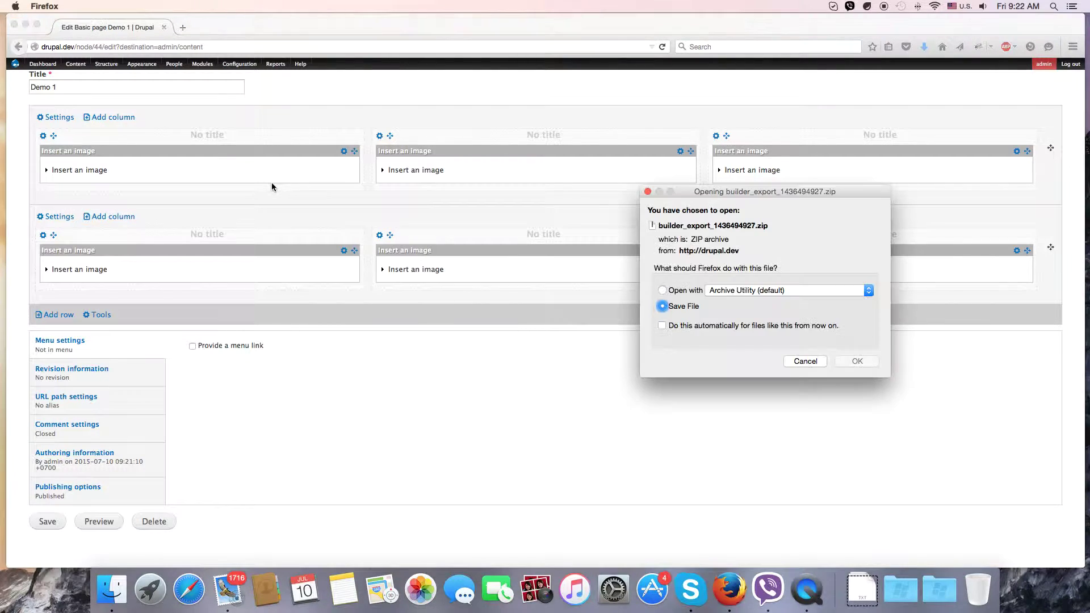
pyautogui.click(872, 363)
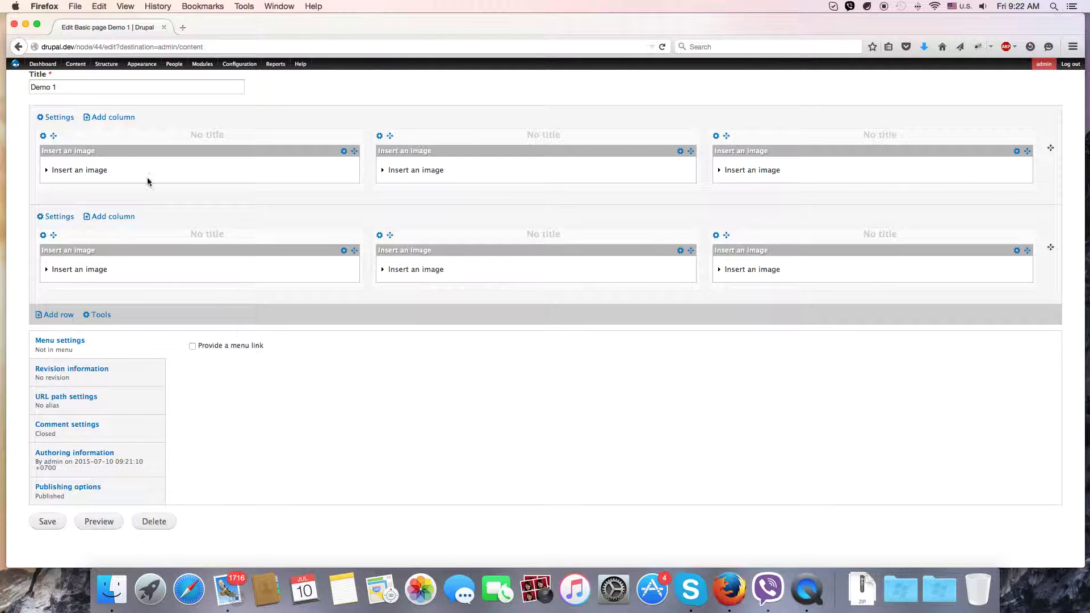
# Step: Start a new Basic page from the content list and title it "Demo 2 (Imported from other builder)"
pyautogui.click(80, 69)
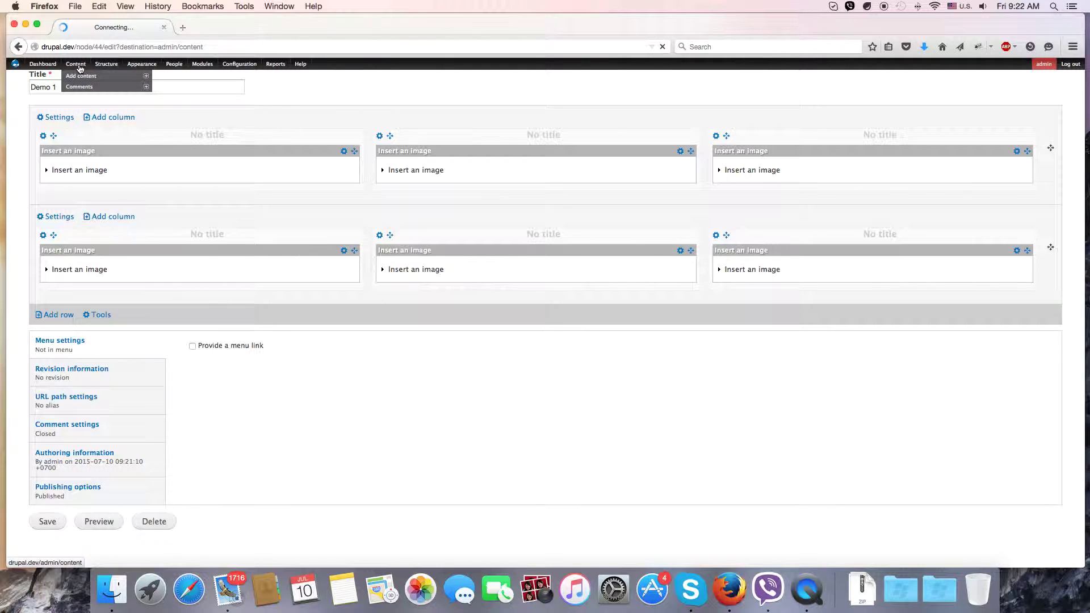
pyautogui.click(69, 141)
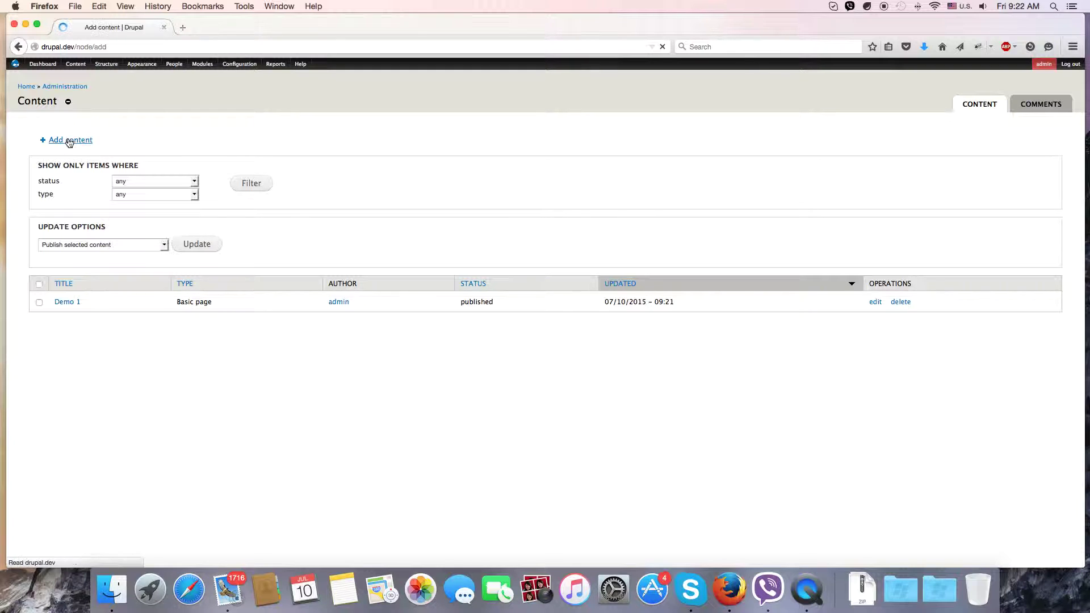
pyautogui.click(63, 171)
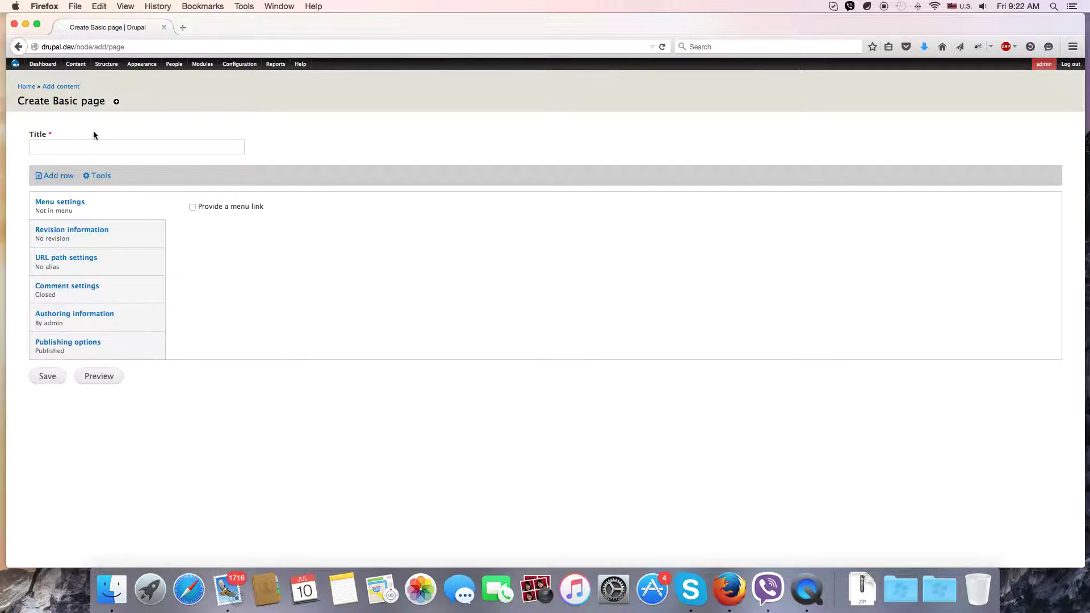
pyautogui.write('Demo ')
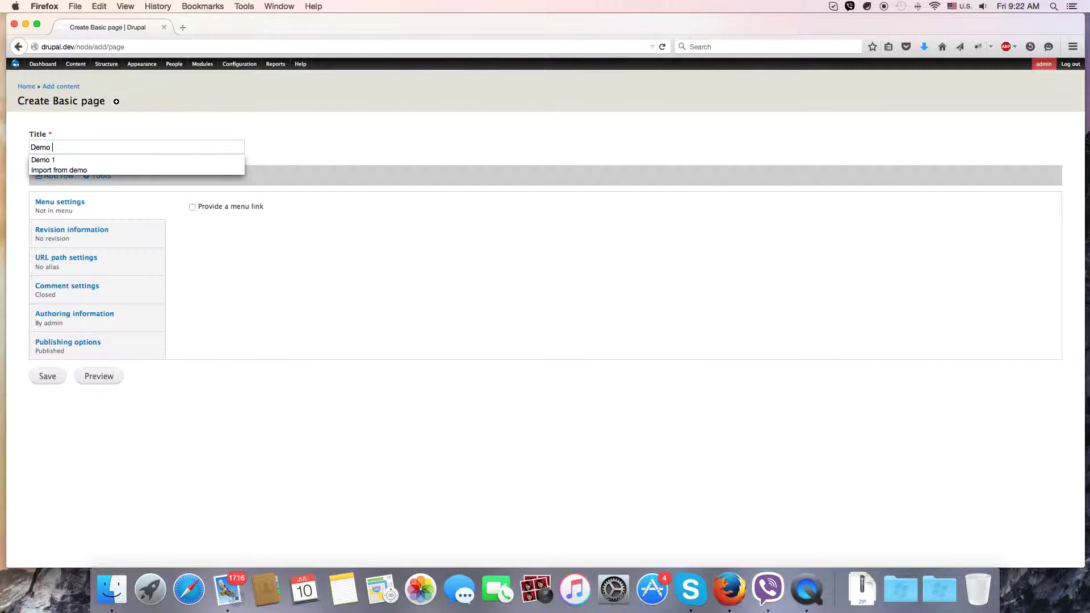
pyautogui.write('2 (Imported from other builder')
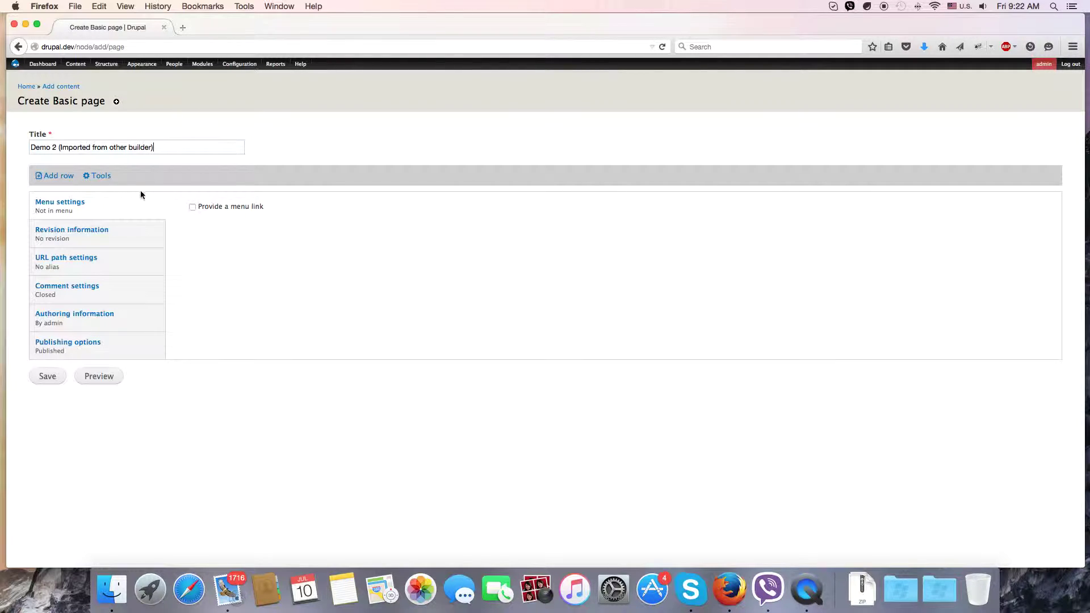
# Step: Import the exported layout builder_export_1436494927.zip from Downloads into the new page's builder
pyautogui.click(101, 180)
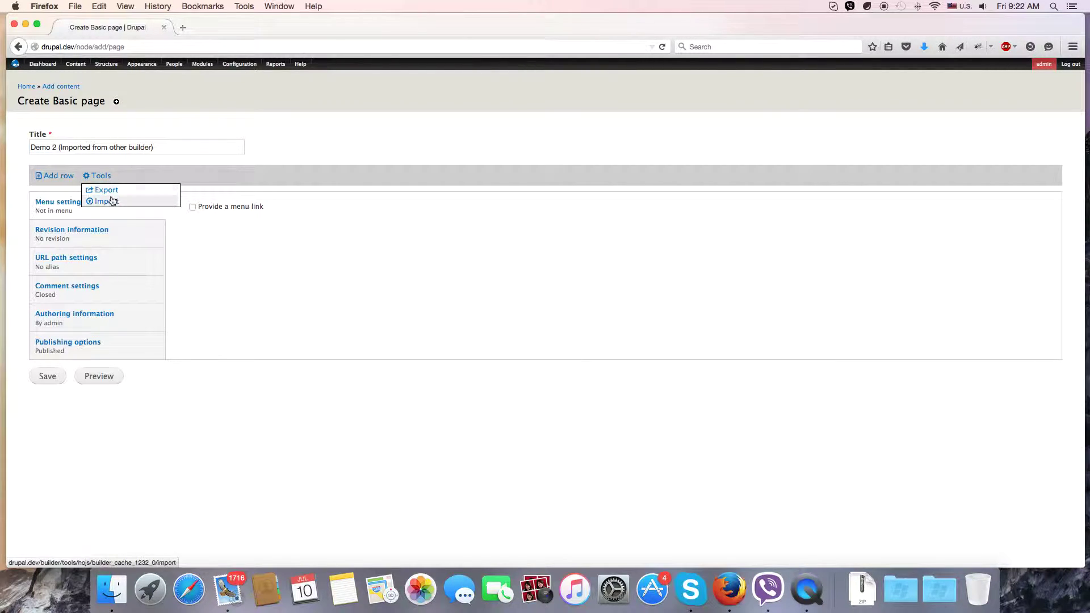
pyautogui.click(116, 202)
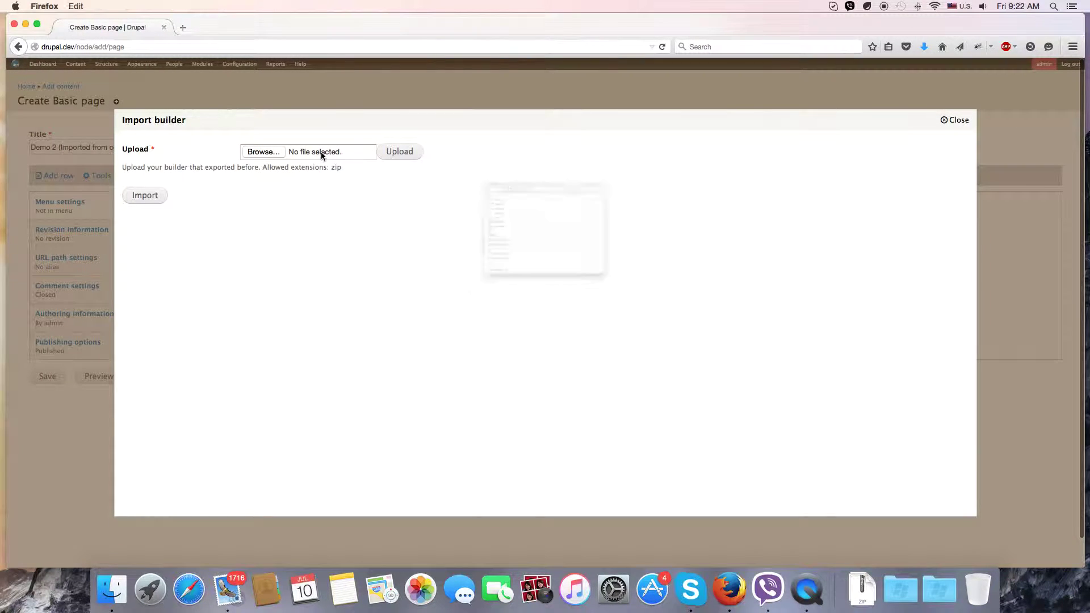
pyautogui.click(321, 151)
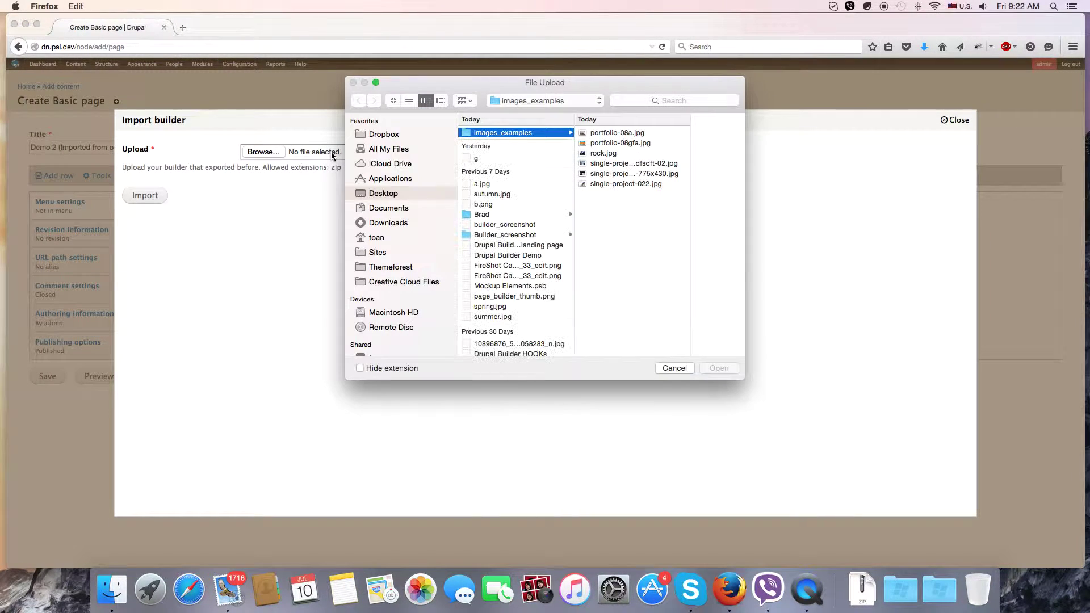
pyautogui.click(388, 222)
pyautogui.click(518, 132)
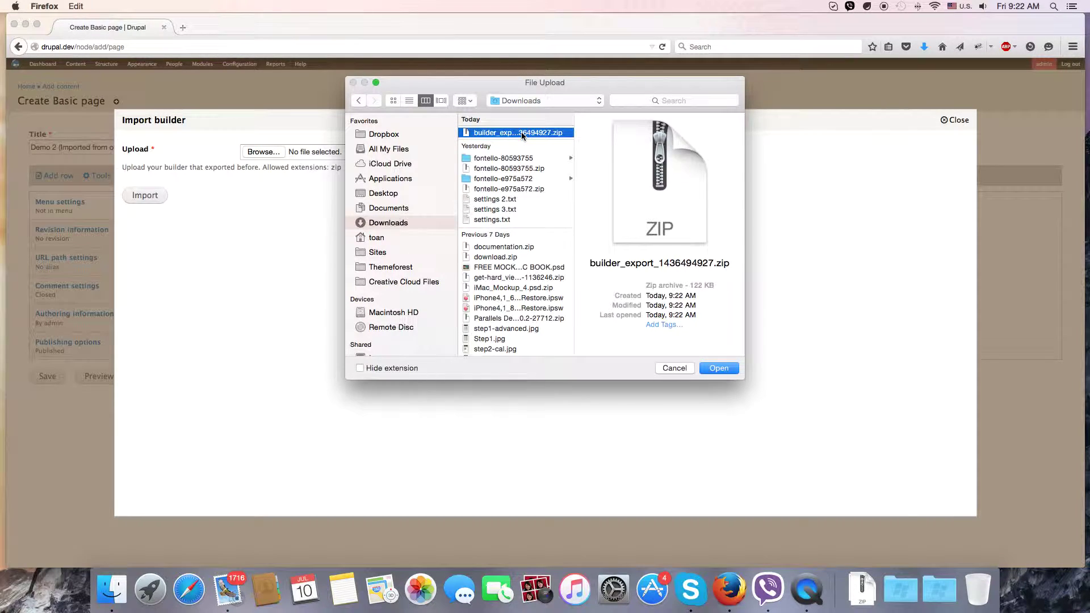
pyautogui.click(718, 368)
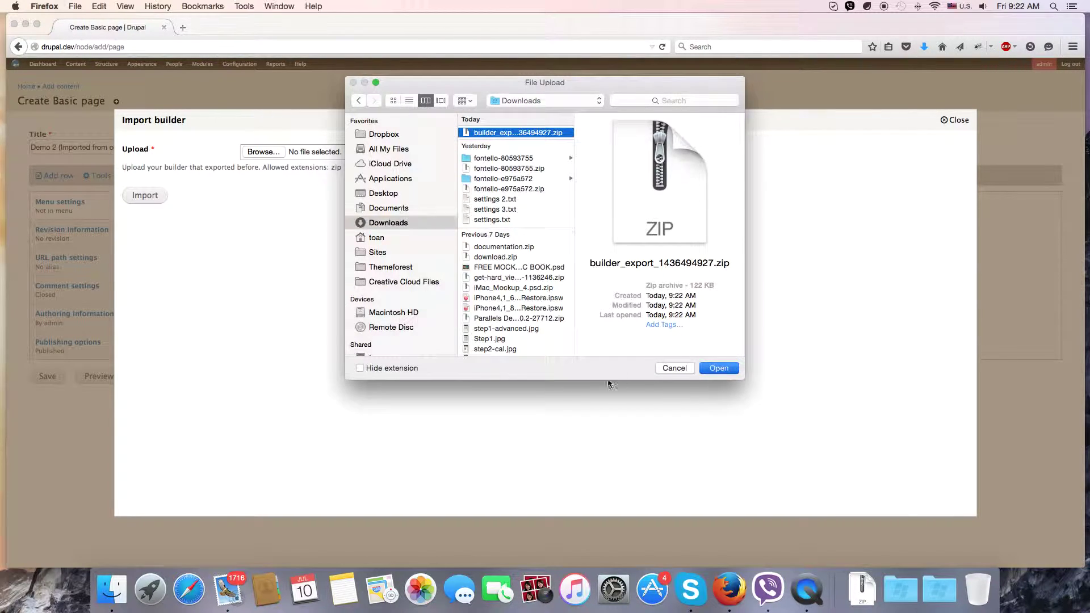
pyautogui.click(146, 195)
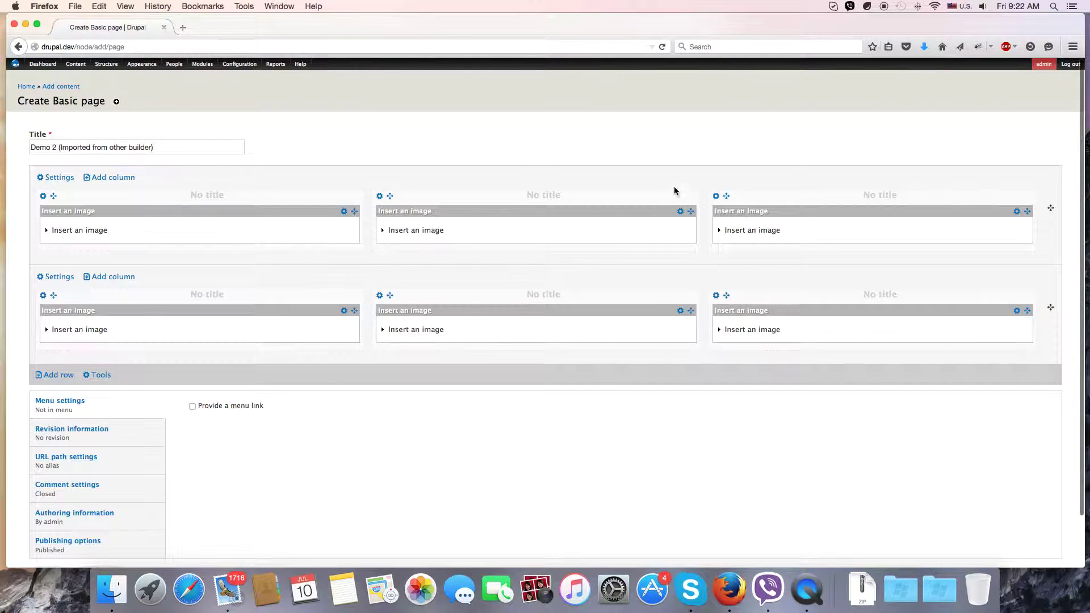
# Step: Save the Demo 2 page and look over its published image grid
pyautogui.scroll(-2, 142, 458)
pyautogui.click(49, 523)
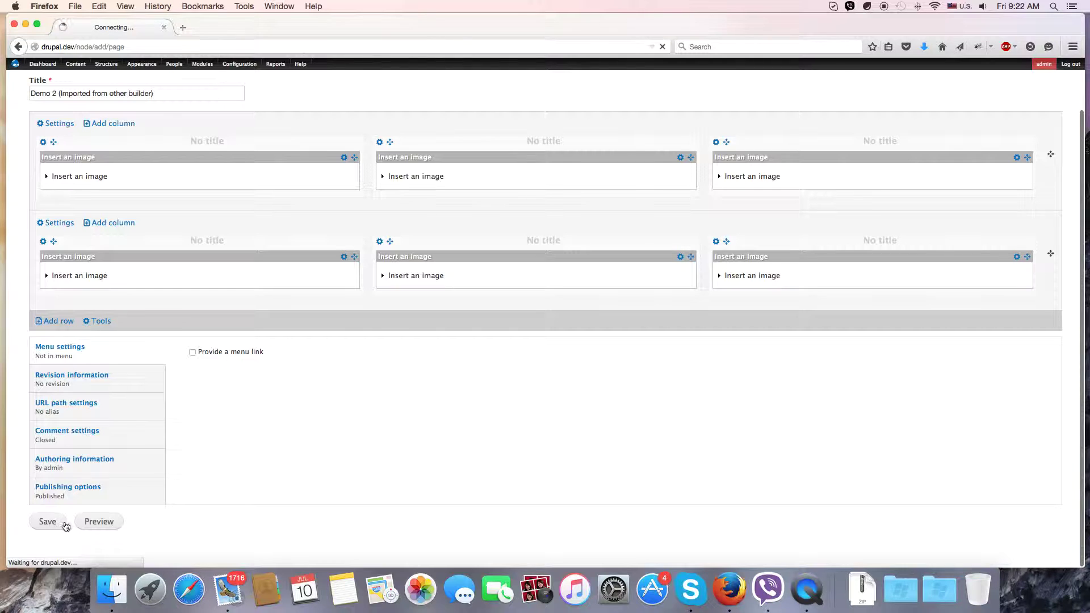
pyautogui.scroll(-1, 327, 278)
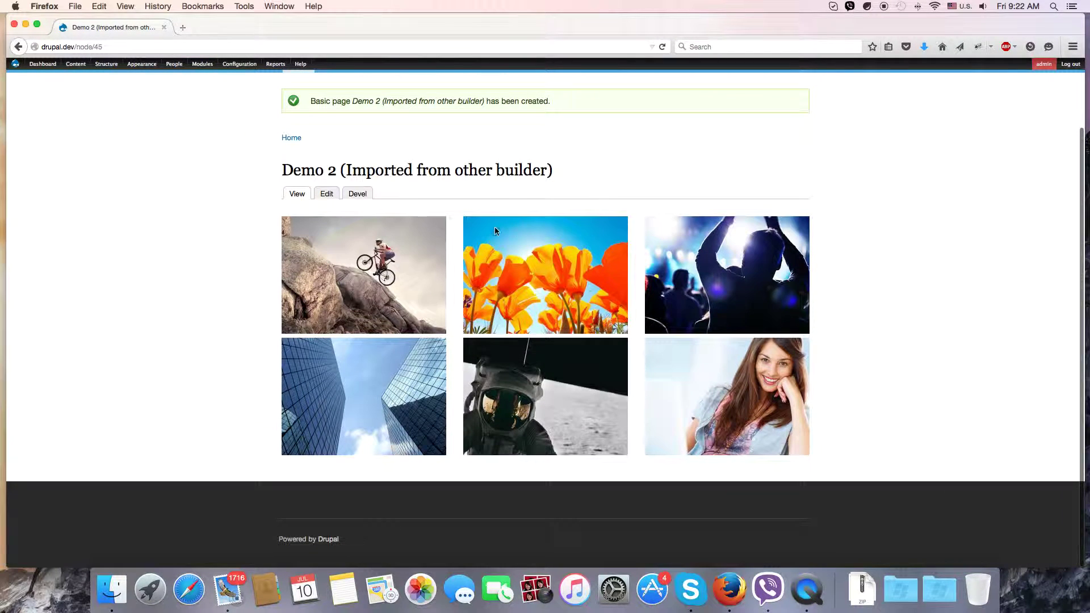
pyautogui.scroll(3, 686, 241)
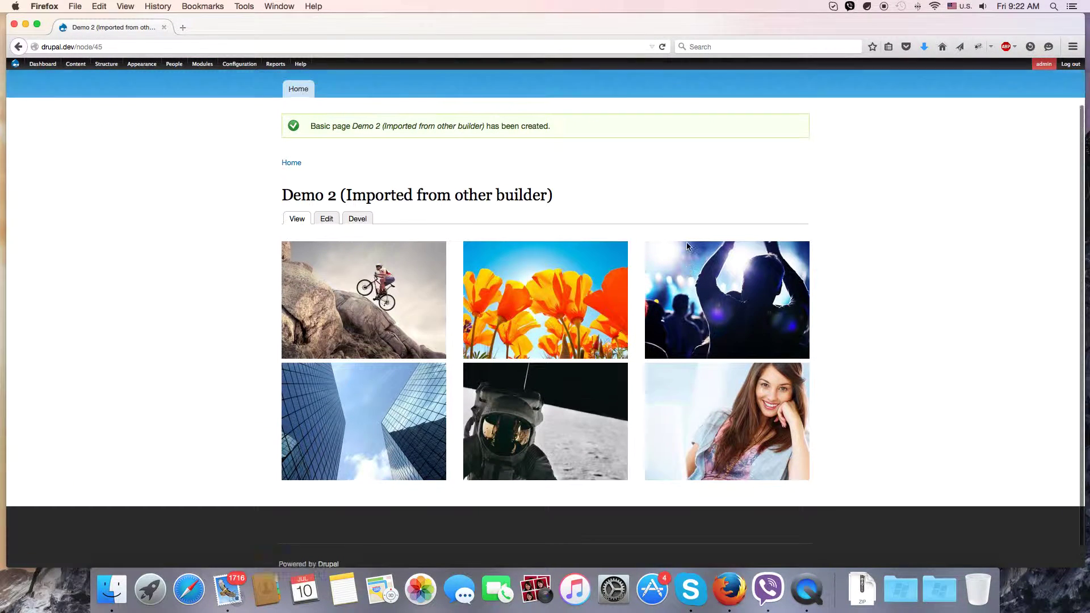
pyautogui.scroll(-2, 507, 307)
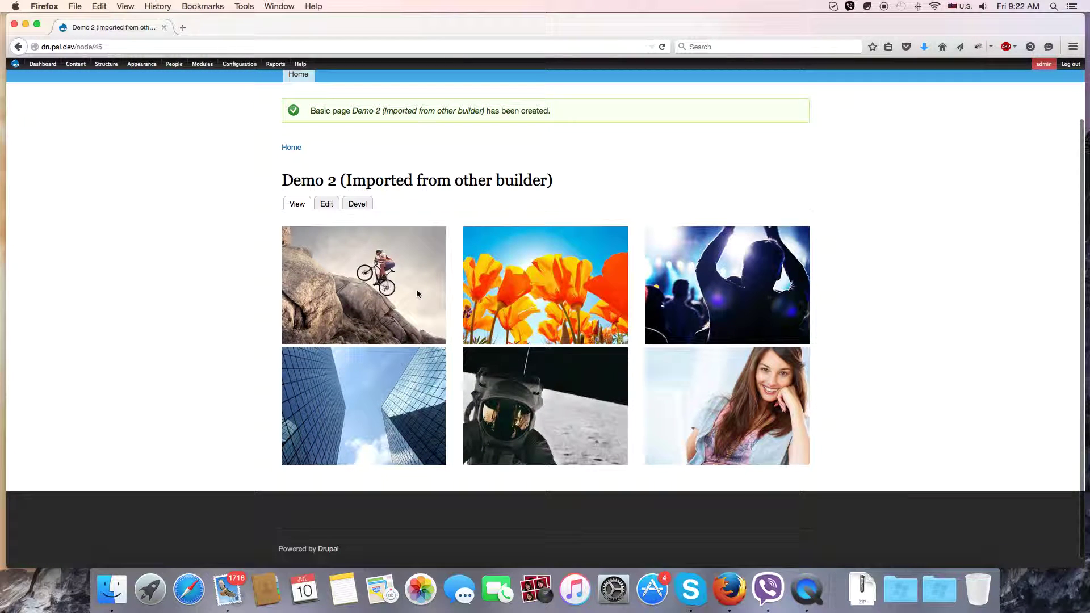
pyautogui.scroll(3, 417, 289)
# Step: View the mountain biker image on its own, examine the builder folder and file name in its address, and return to the Demo 2 page
pyautogui.rightClick(394, 324)
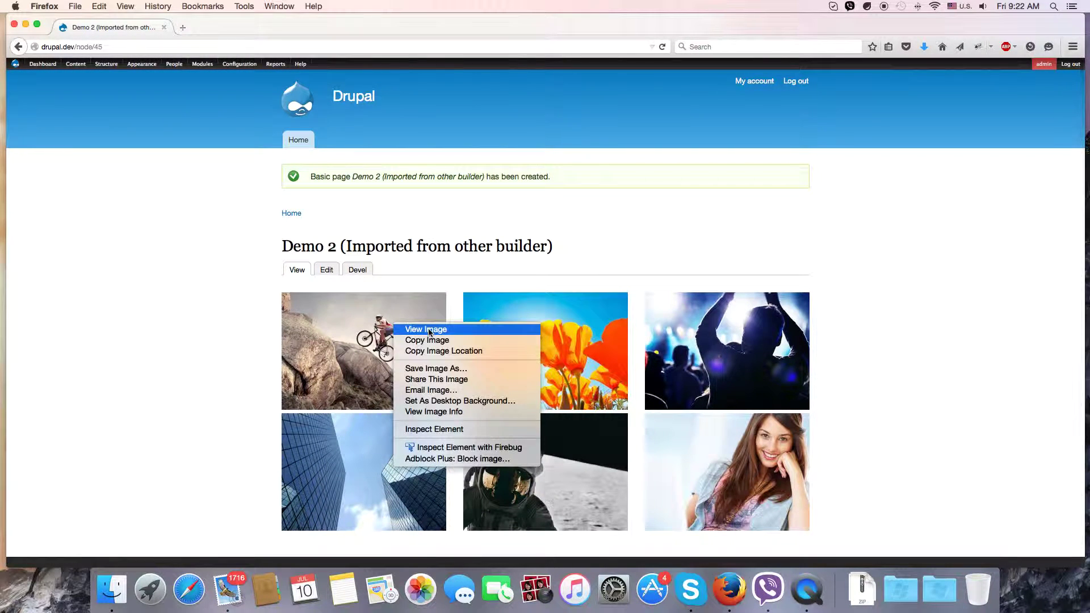
pyautogui.click(430, 329)
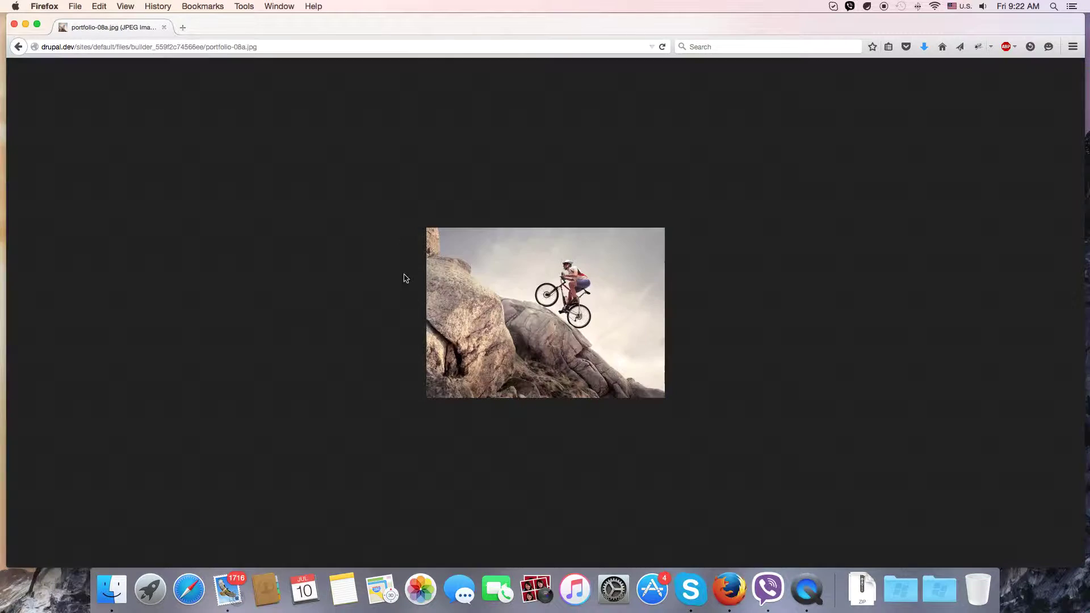
pyautogui.click(106, 49)
pyautogui.click(111, 47)
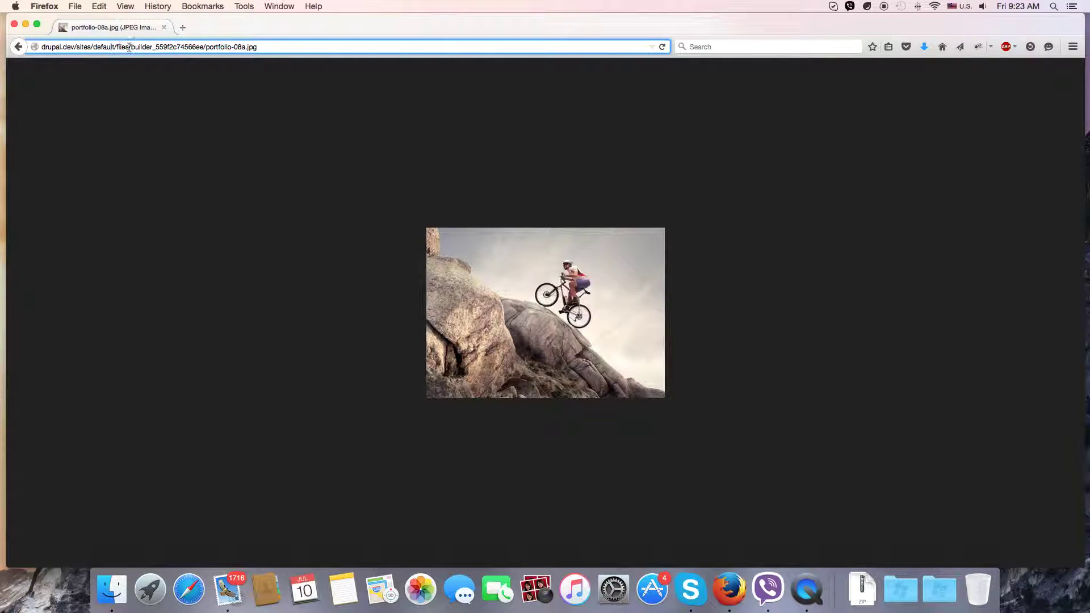
pyautogui.moveTo(130, 48); pyautogui.dragTo(259, 47)
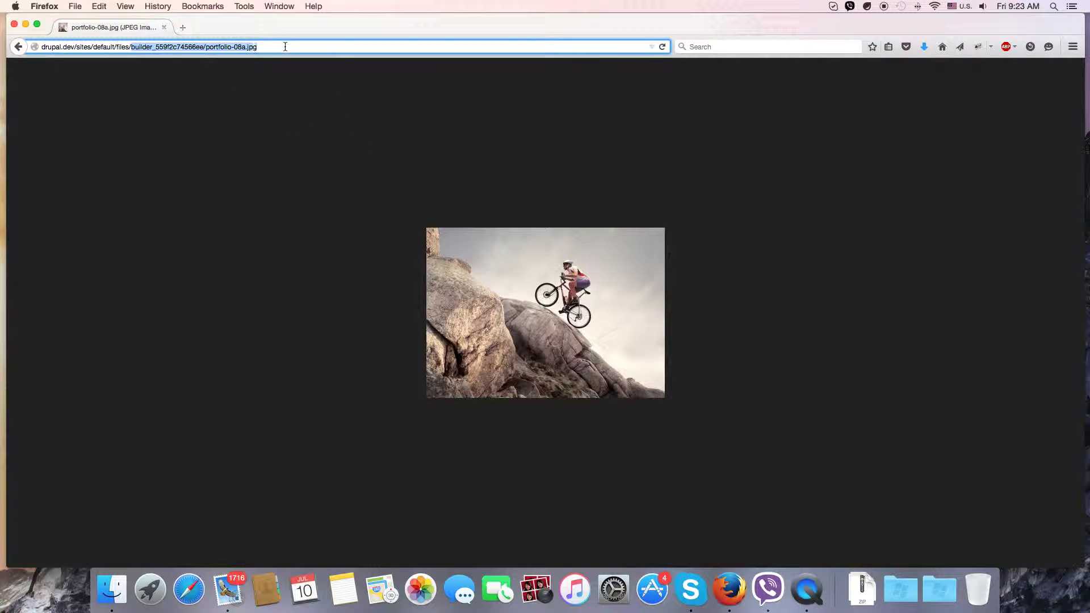
pyautogui.click(19, 42)
pyautogui.scroll(-3, 737, 294)
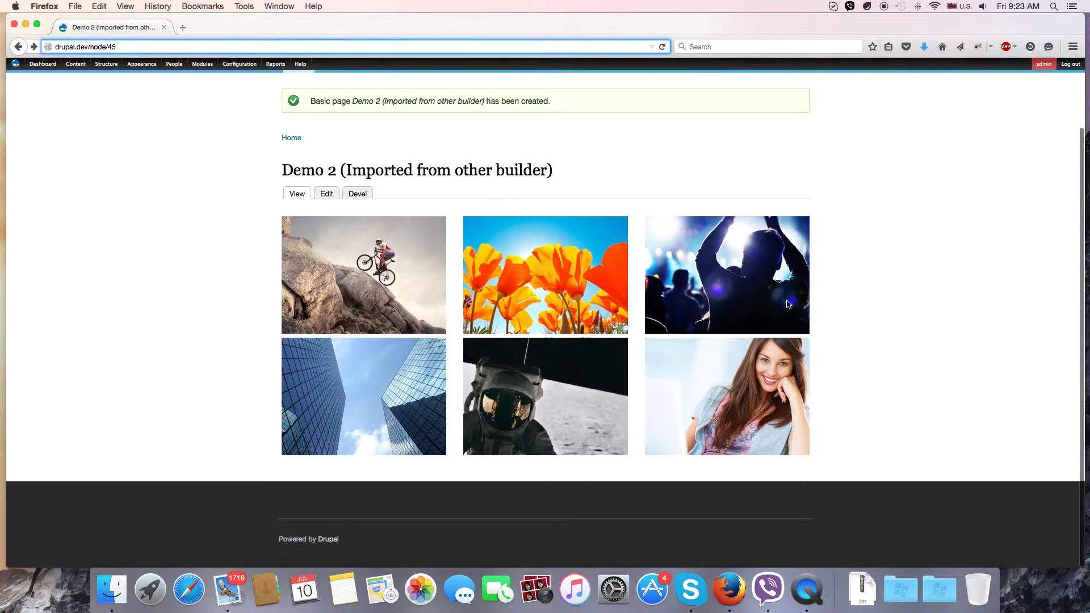